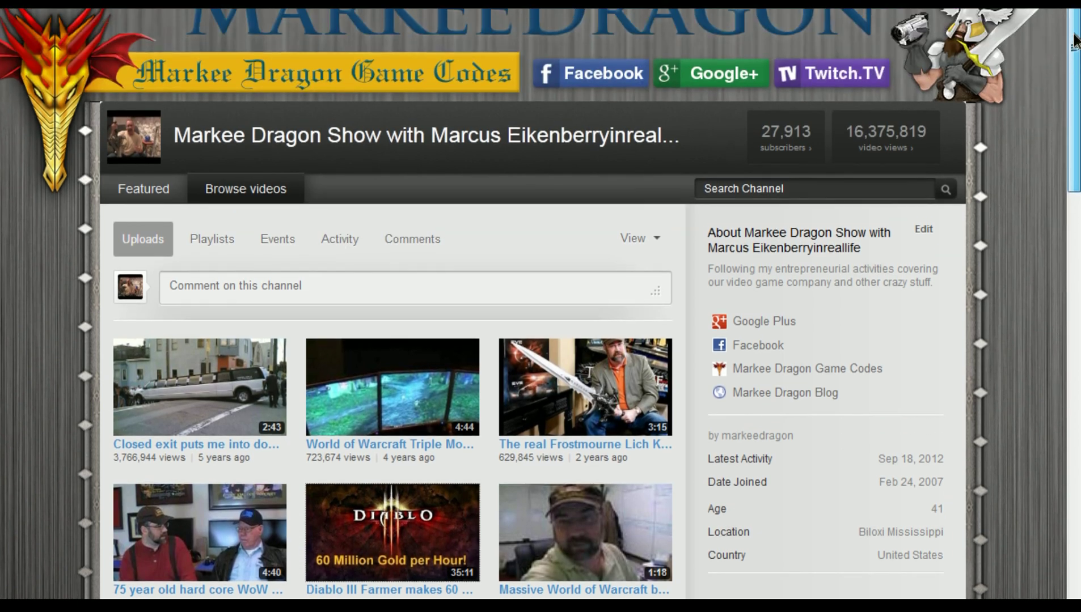
pyautogui.moveTo(1073, 79); pyautogui.dragTo(1073, 26)
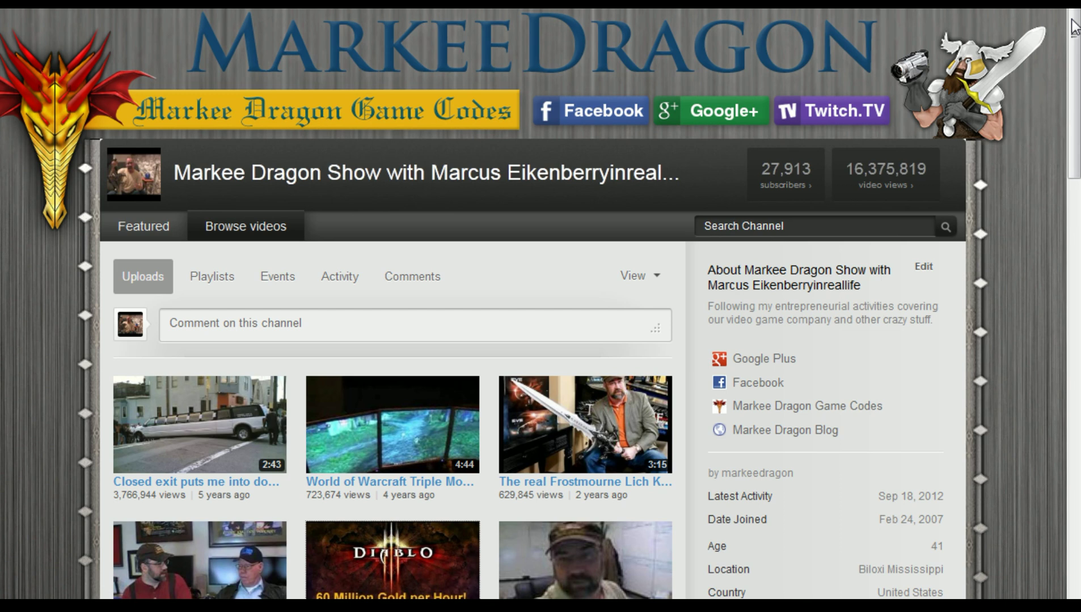
pyautogui.scroll(-1, 1056, 72)
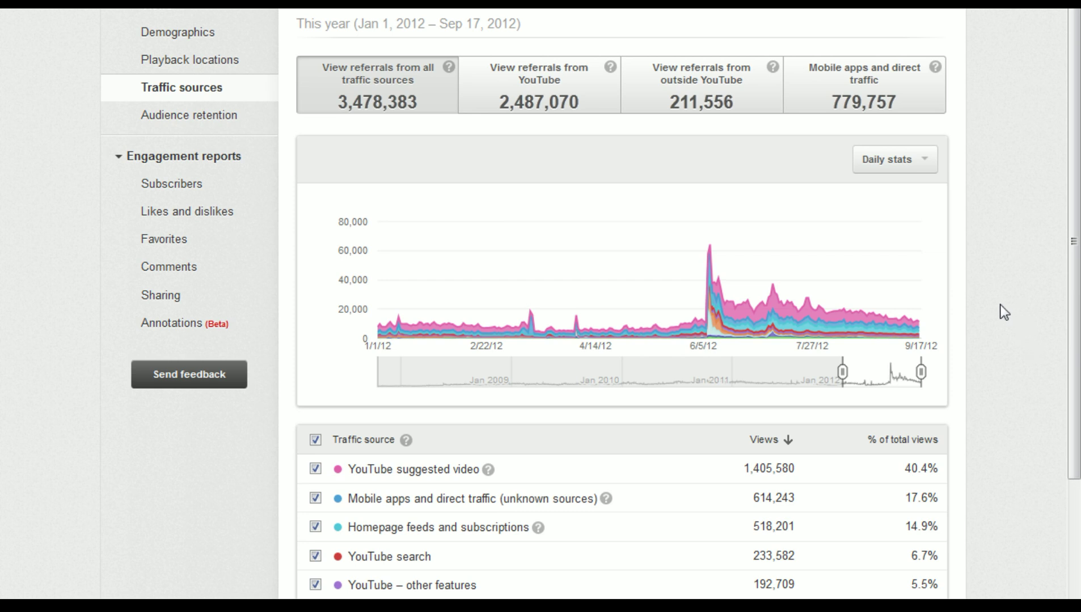
# - Examine the traffic sources table, highlighting YouTube suggested video and the view percentages for YouTube search, External website and suggested video
pyautogui.scroll(-2, 985, 311)
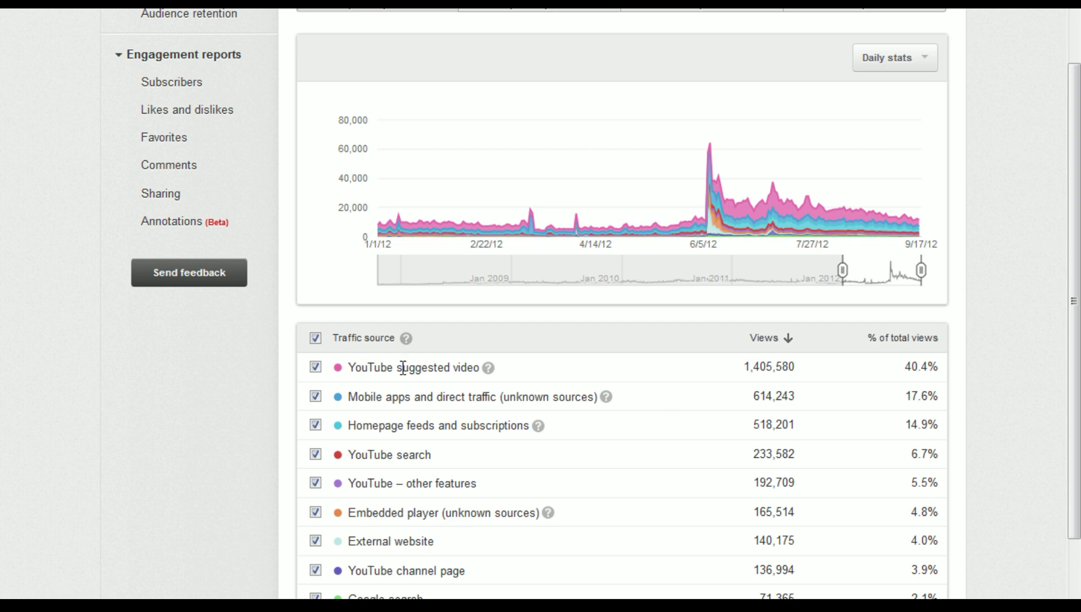
pyautogui.moveTo(348, 367); pyautogui.dragTo(480, 367)
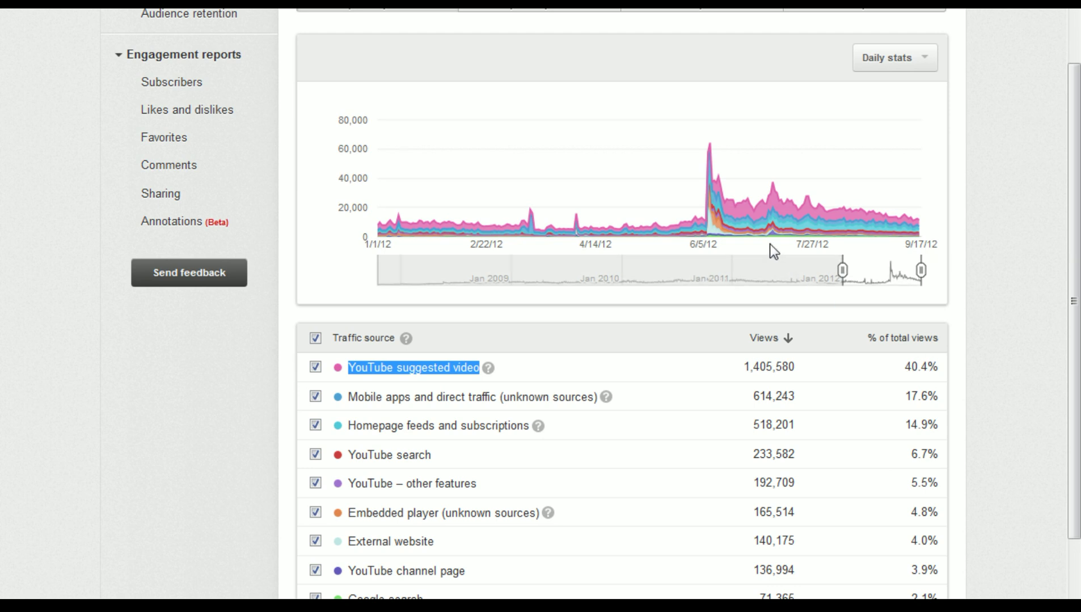
pyautogui.moveTo(743, 206)
pyautogui.moveTo(910, 453); pyautogui.dragTo(938, 455)
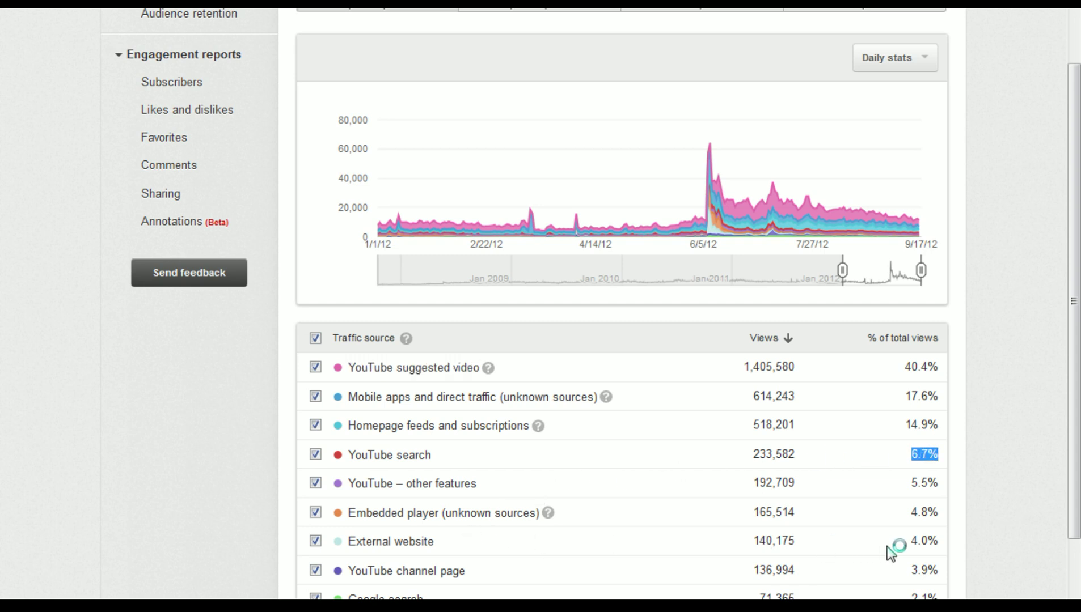
pyautogui.moveTo(907, 541); pyautogui.dragTo(939, 540)
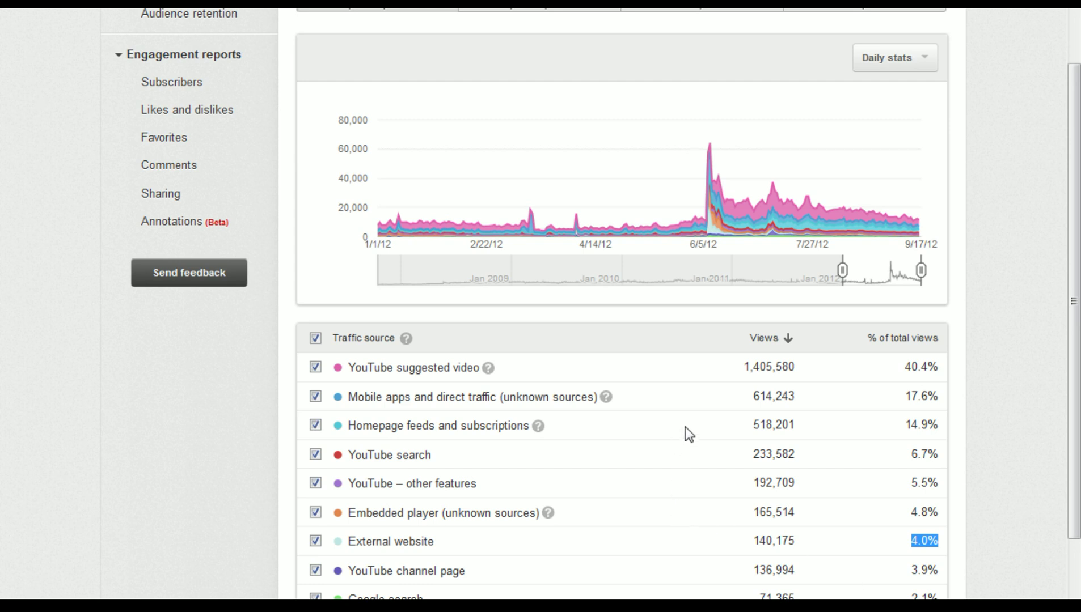
pyautogui.moveTo(904, 367); pyautogui.dragTo(928, 367)
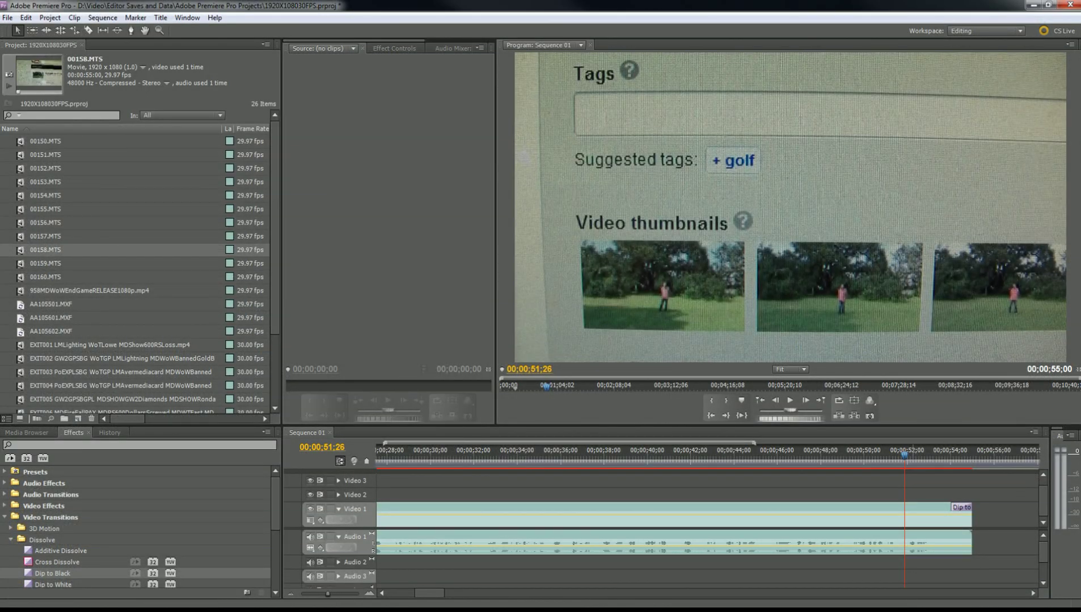
# - Review the upload-page footage in the Premiere Pro sequence at about 19 and 40 seconds, playing it briefly from the second point
pyautogui.scroll(4, 429, 594)
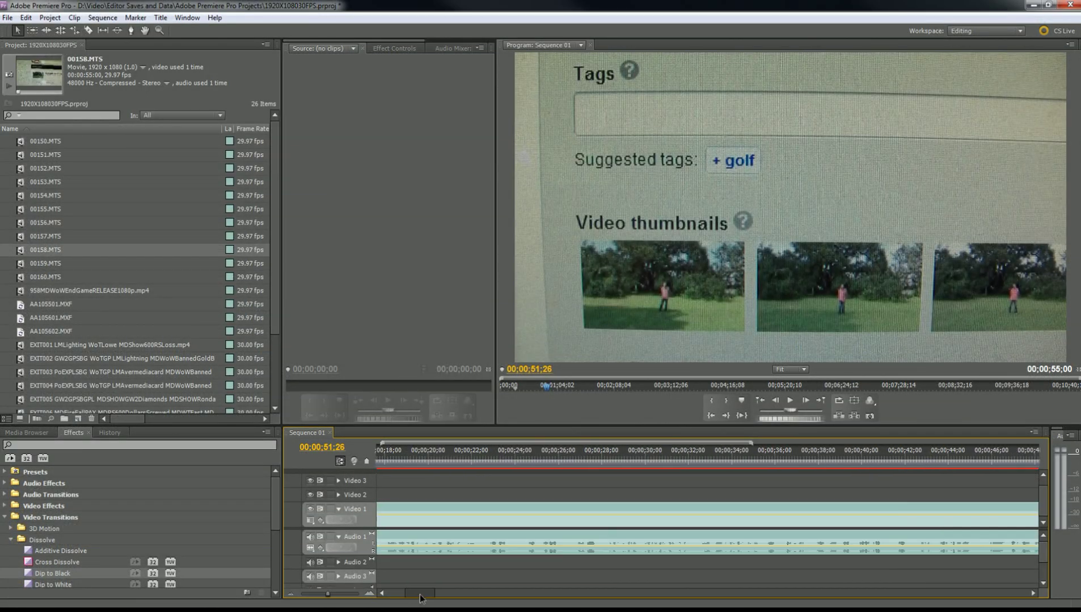
pyautogui.click(428, 459)
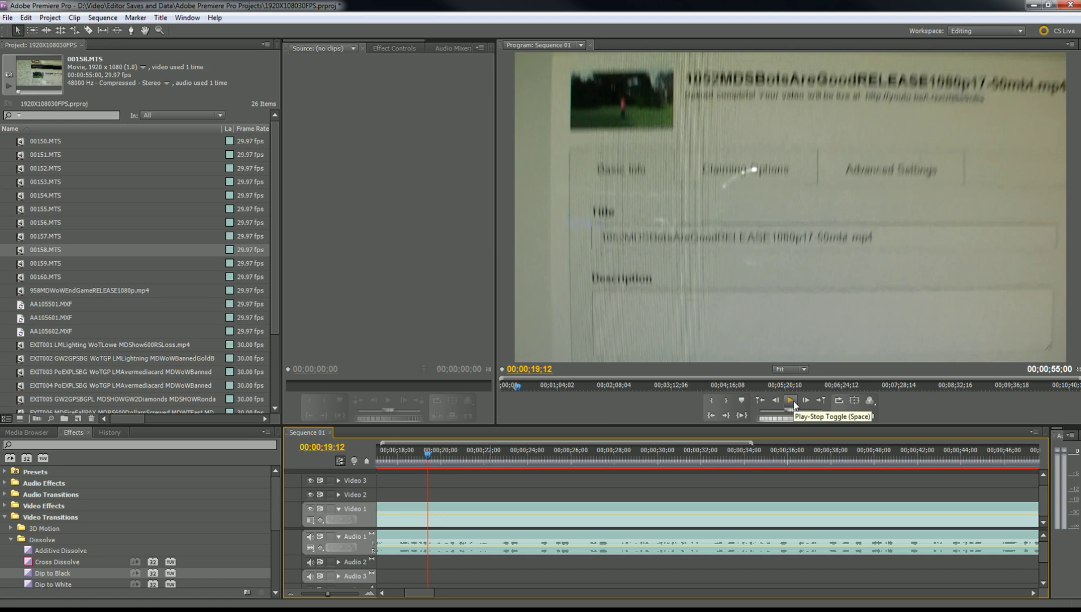
pyautogui.click(877, 461)
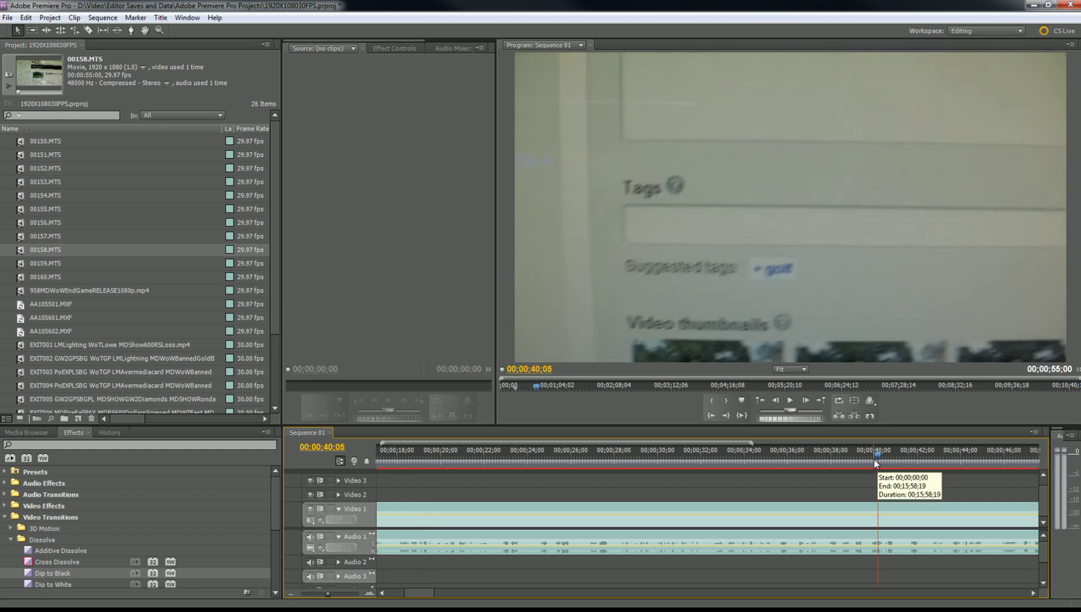
pyautogui.click(789, 400)
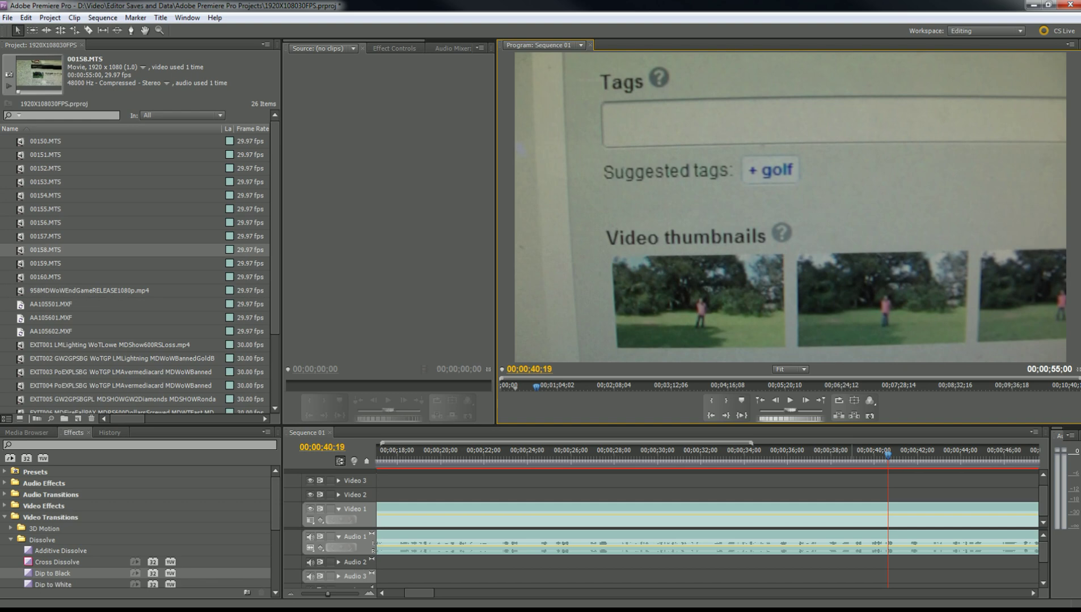
# - Bring up TextPad and the AdWords Keyword Tool in Firefox, and look up "youtube keyword" using only the Exact match type
pyautogui.hotkey('alt', 'Tab')
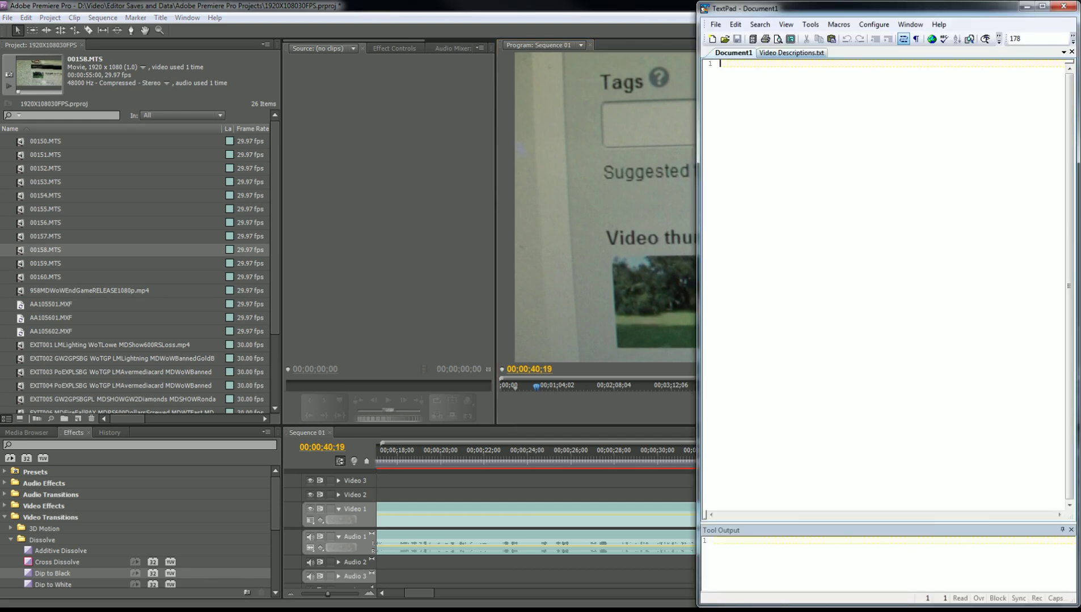
pyautogui.hotkey('alt', 'Tab')
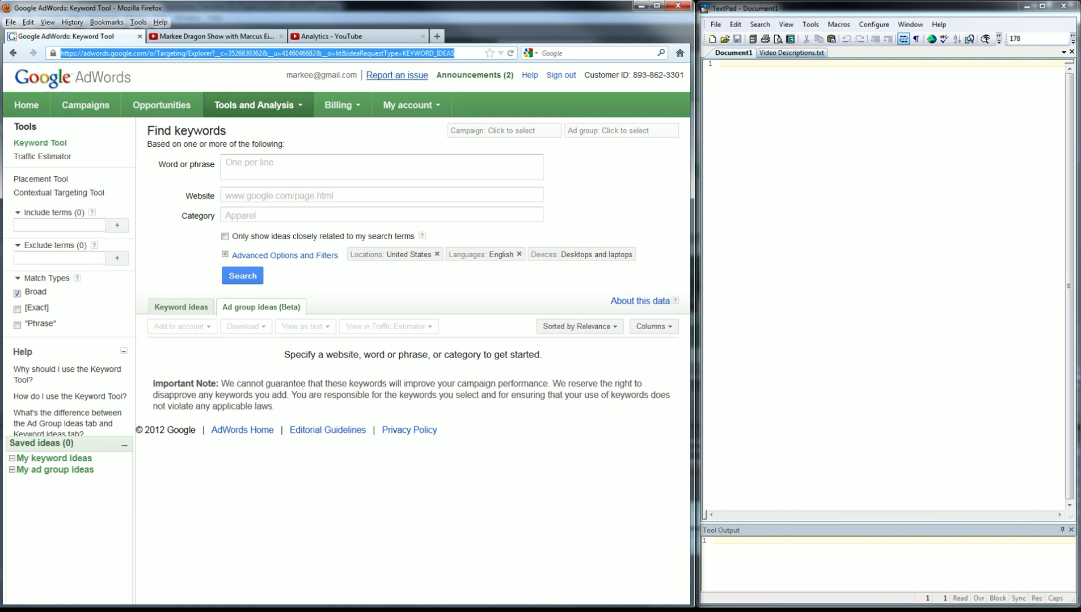
pyautogui.click(296, 167)
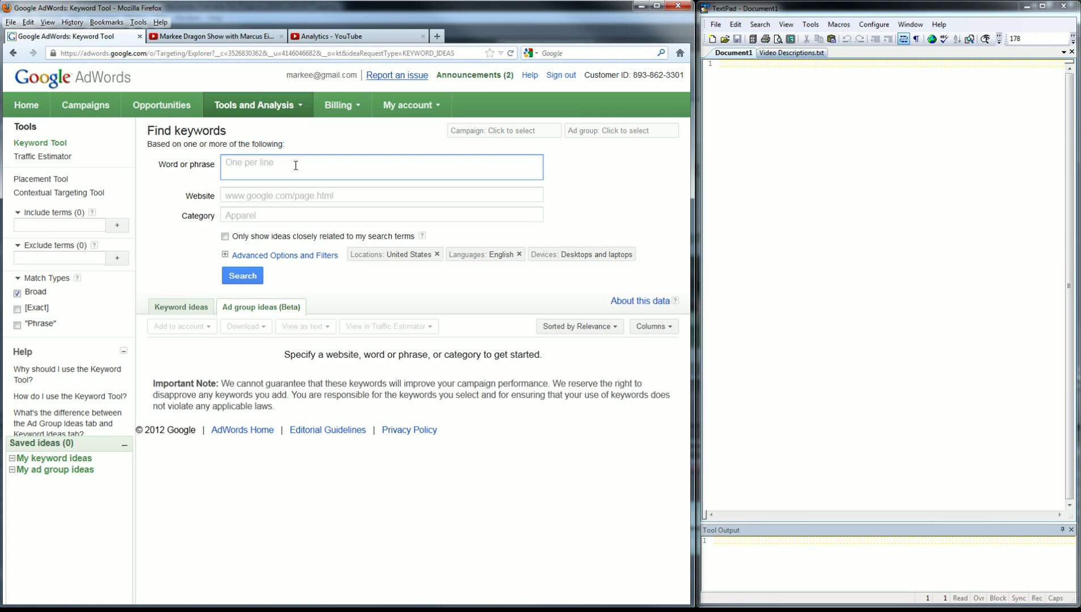
pyautogui.write('you')
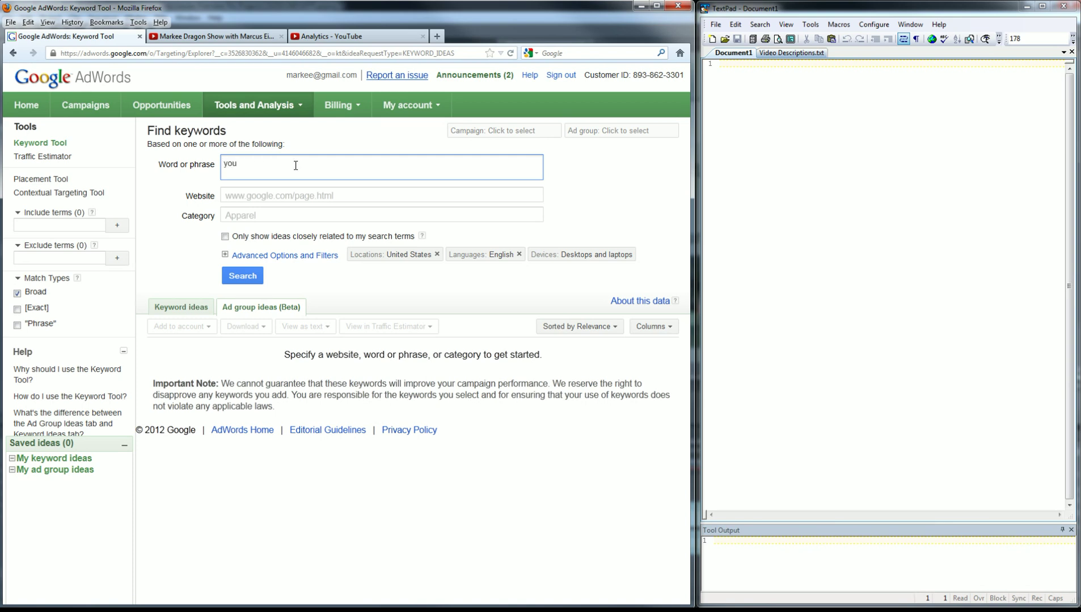
pyautogui.write('tube keyword')
pyautogui.click(17, 293)
pyautogui.click(17, 309)
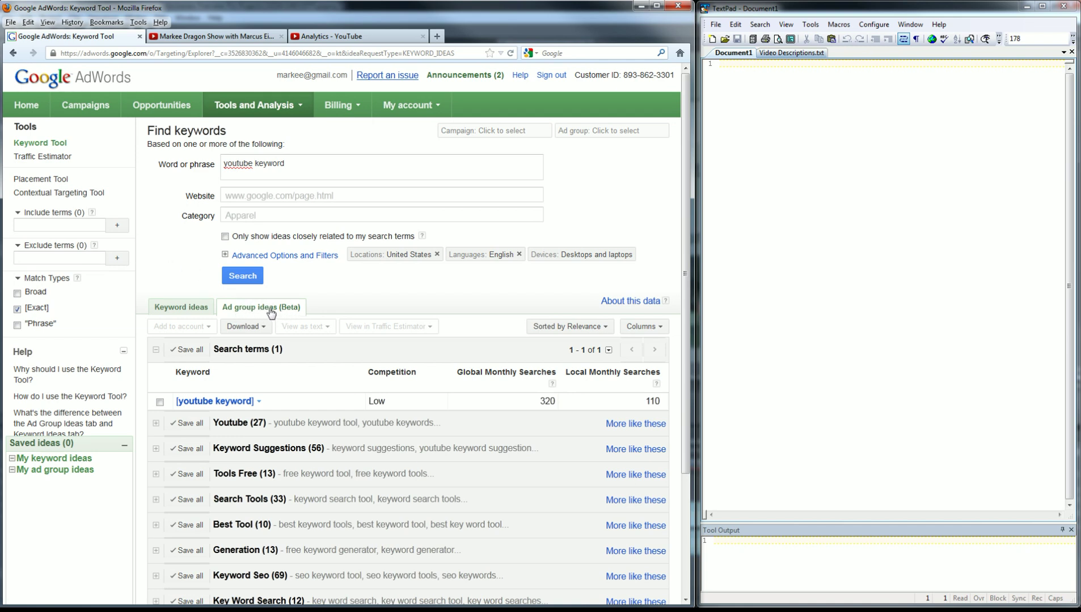
# - Show the individual keyword ideas sorted by global monthly searches and look through the most searched terms
pyautogui.scroll(-3, 378, 291)
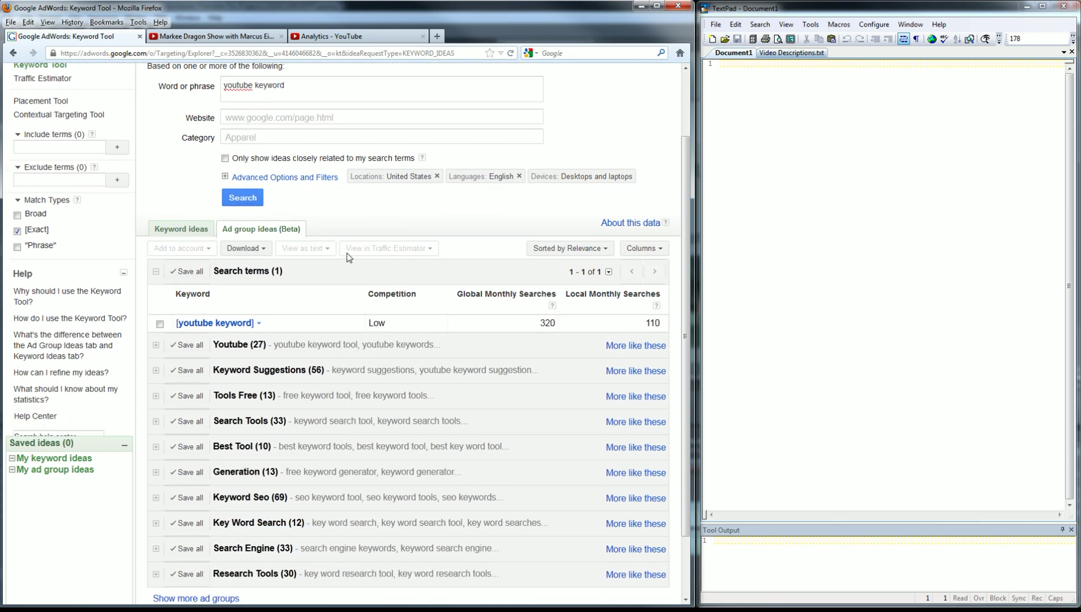
pyautogui.click(190, 230)
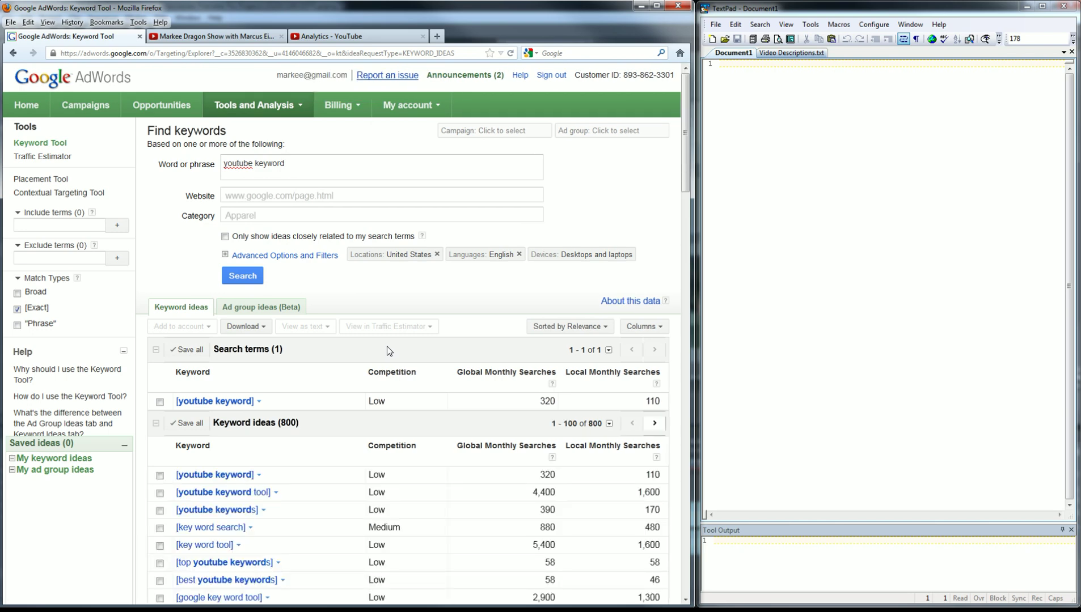
pyautogui.scroll(-3, 387, 350)
pyautogui.scroll(-2, 413, 350)
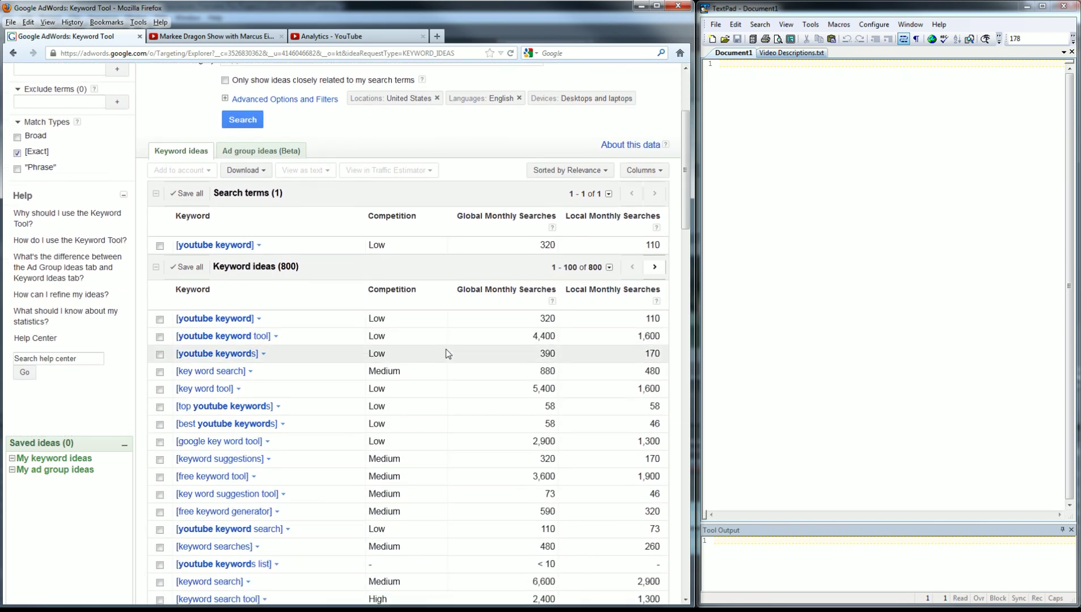
pyautogui.click(491, 288)
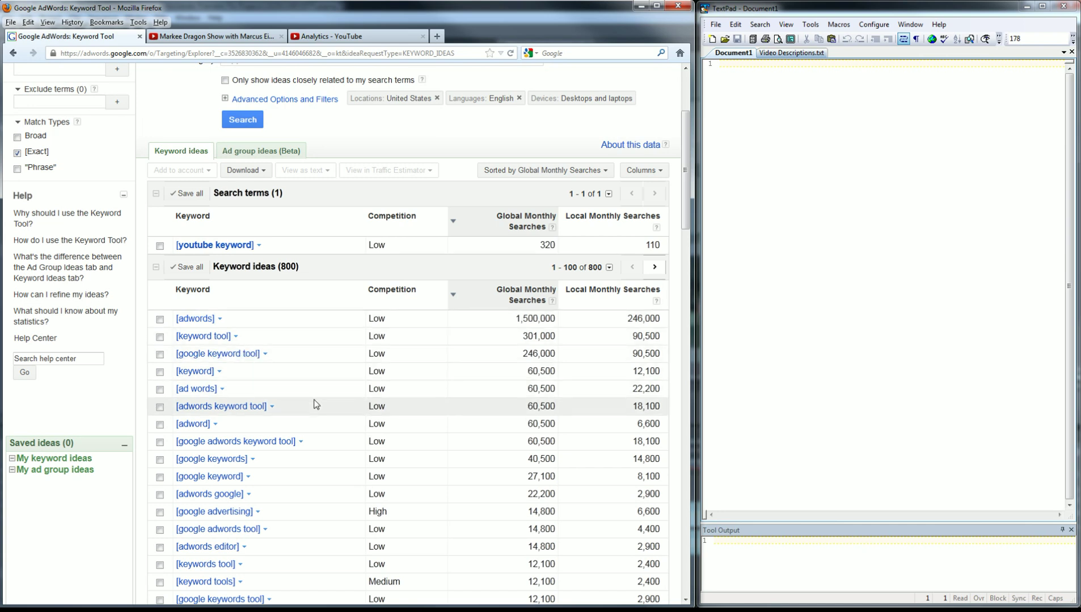
pyautogui.scroll(-1, 323, 404)
pyautogui.scroll(-5, 323, 403)
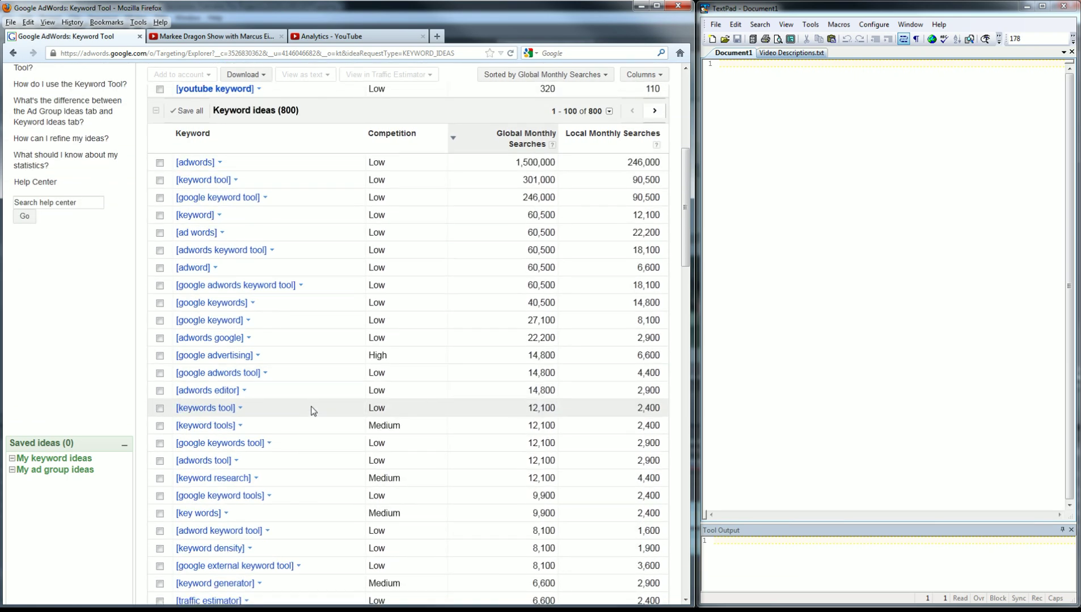
pyautogui.scroll(-6, 313, 411)
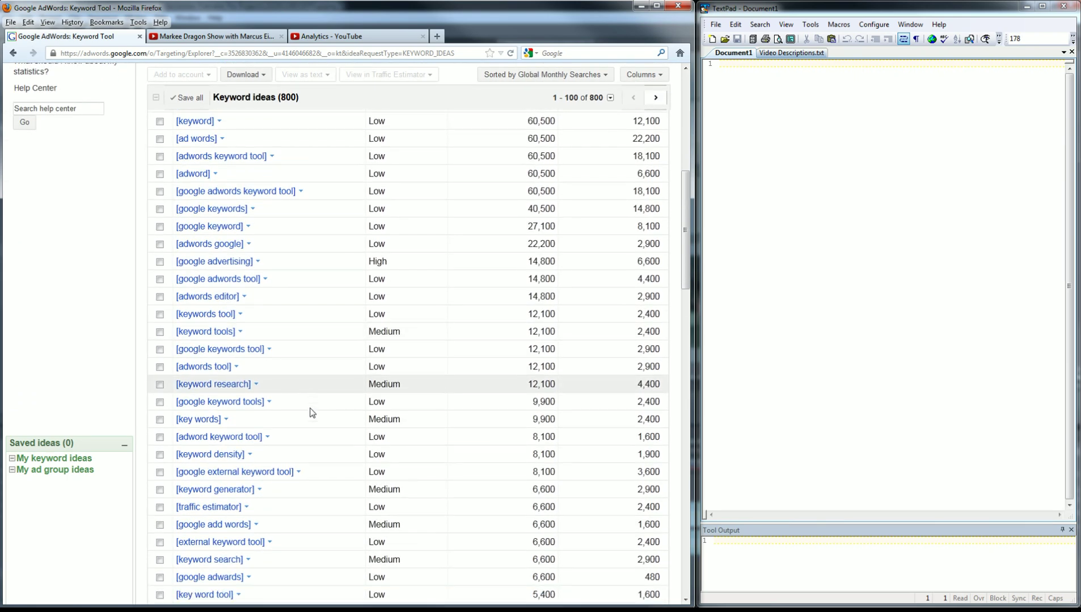
pyautogui.scroll(-3, 311, 412)
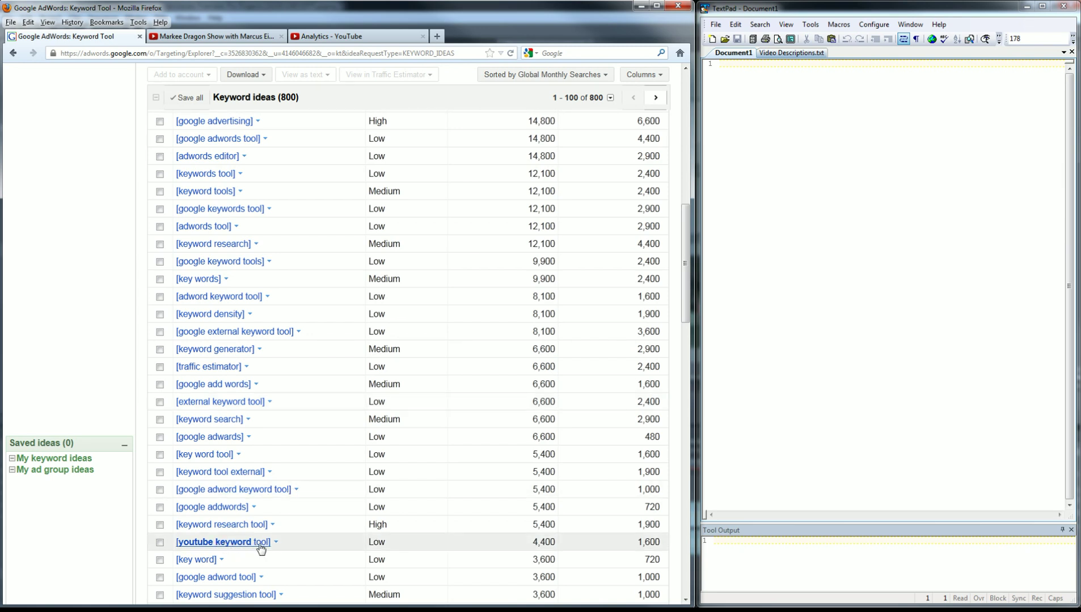
pyautogui.scroll(15, 301, 410)
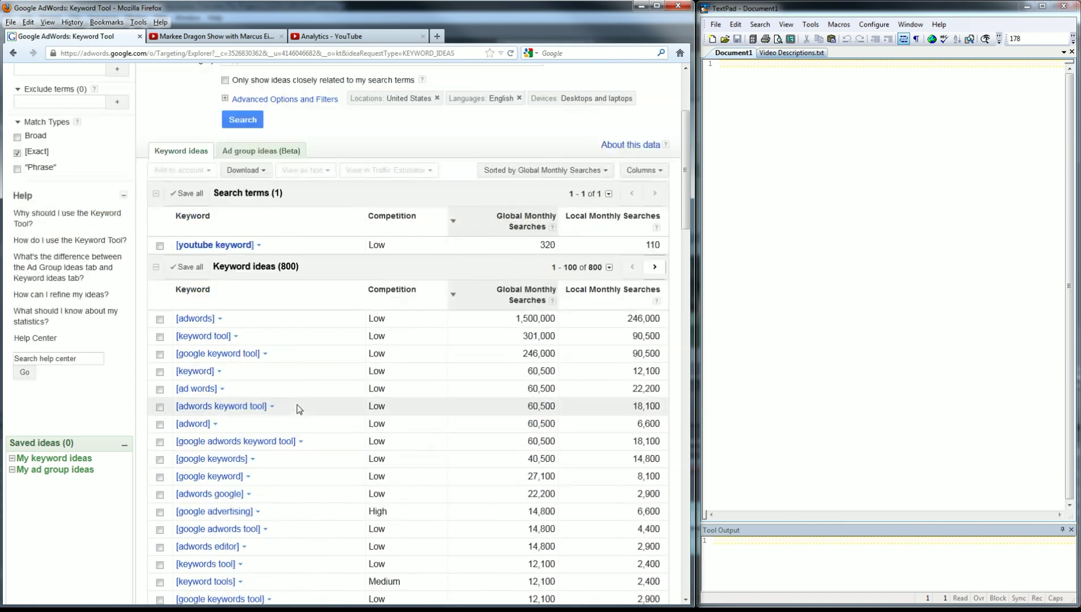
# - Return to the ad group ideas, expand the Youtube group and set its page size to 100 items
pyautogui.click(255, 152)
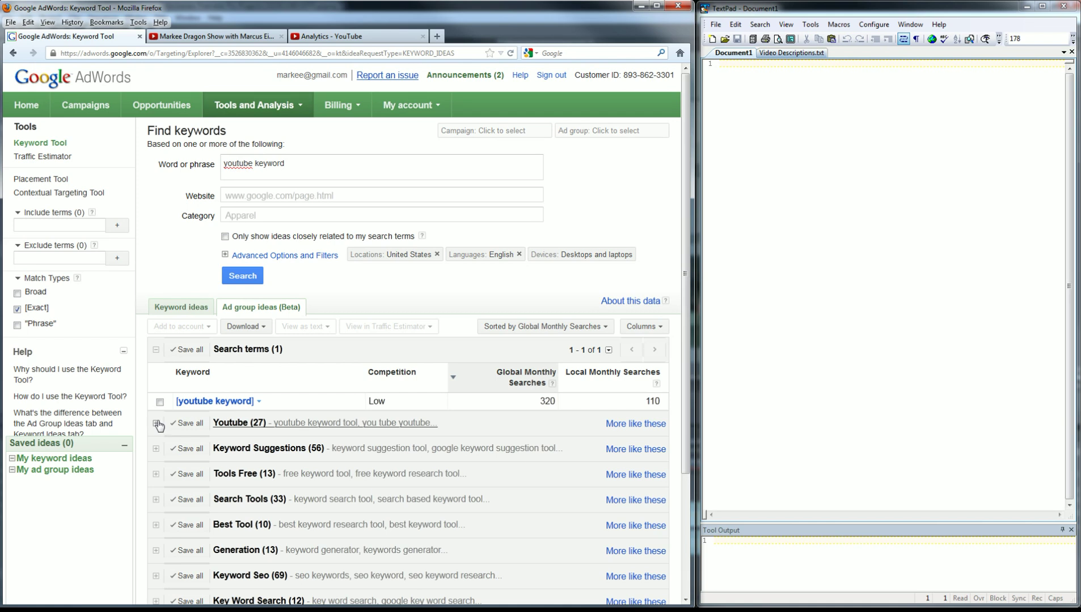
pyautogui.click(156, 424)
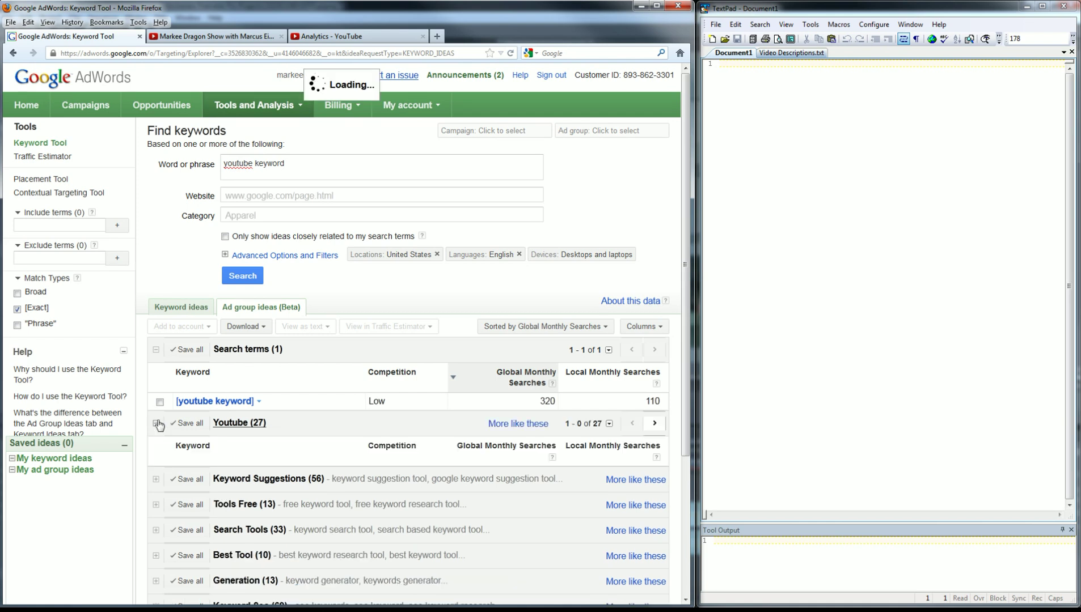
pyautogui.scroll(-5, 333, 421)
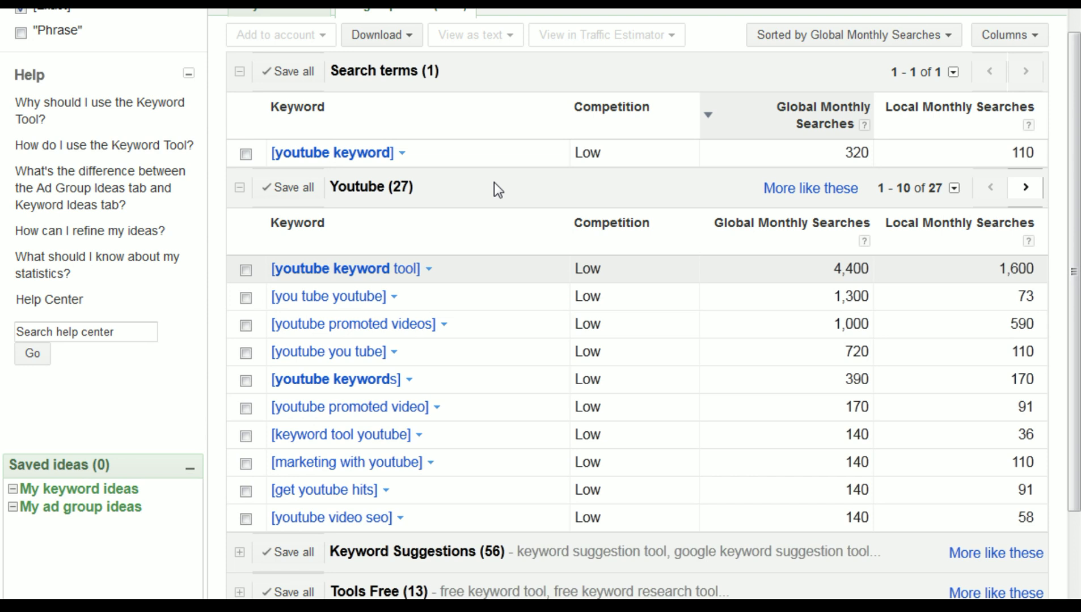
pyautogui.click(954, 187)
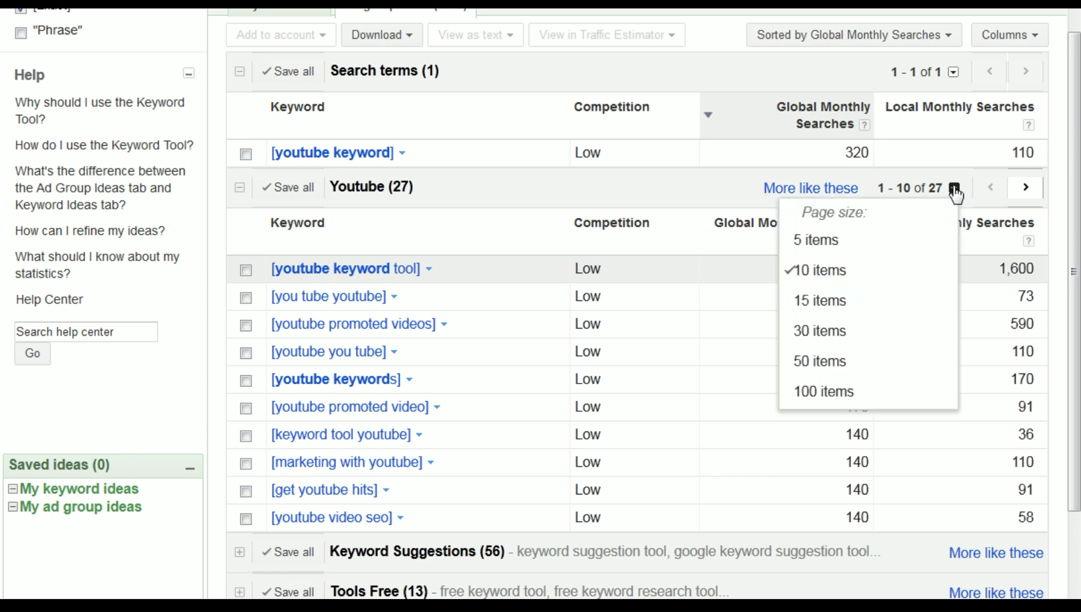
pyautogui.click(824, 392)
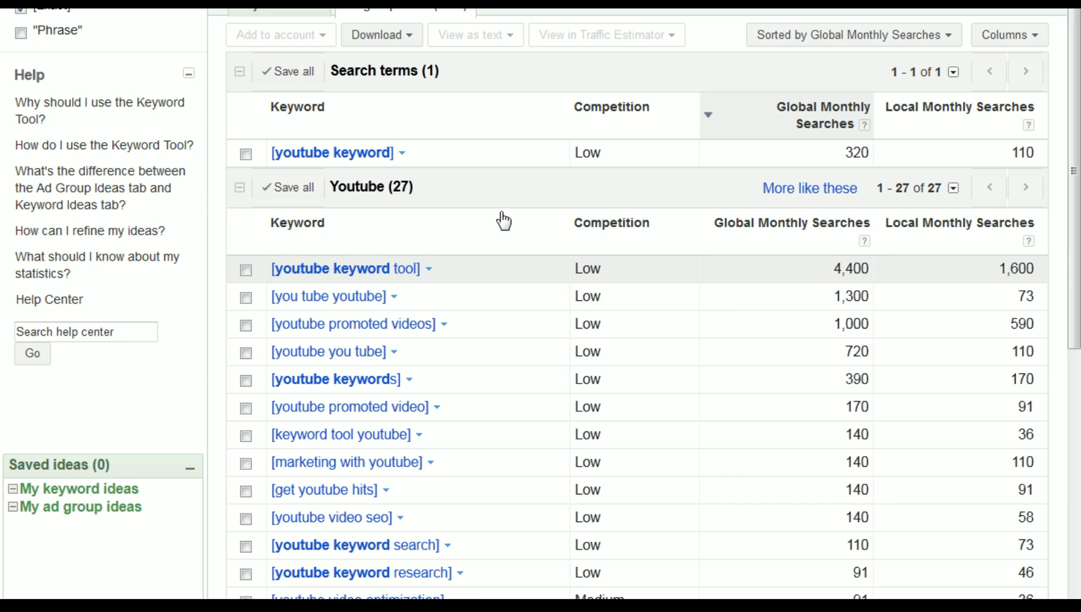
# - Examine the competition and monthly search figures for all keywords in the Youtube ad group
pyautogui.scroll(-2, 504, 221)
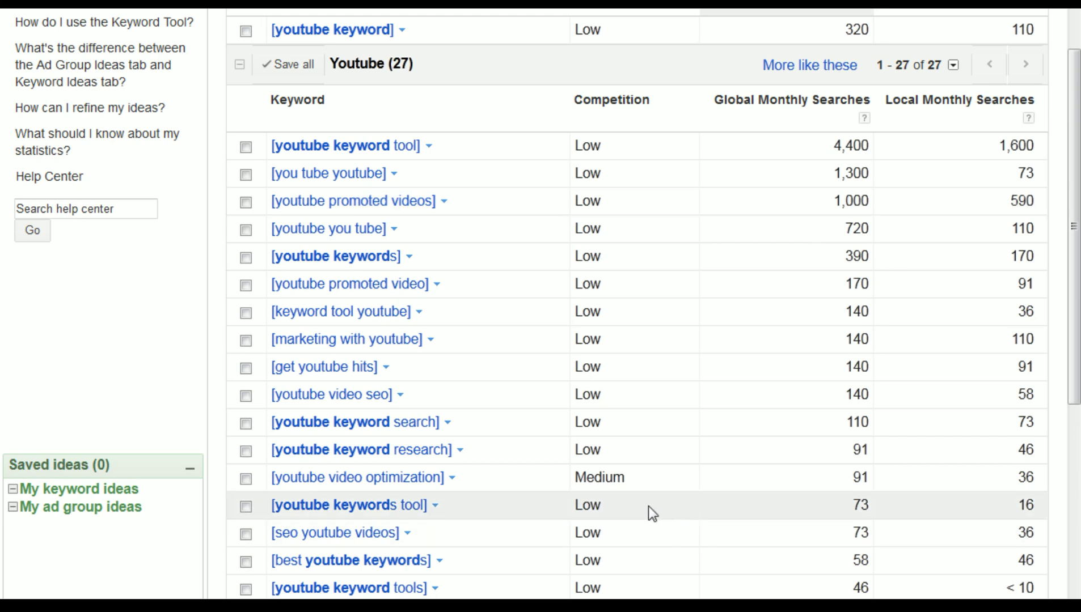
pyautogui.scroll(-2, 510, 587)
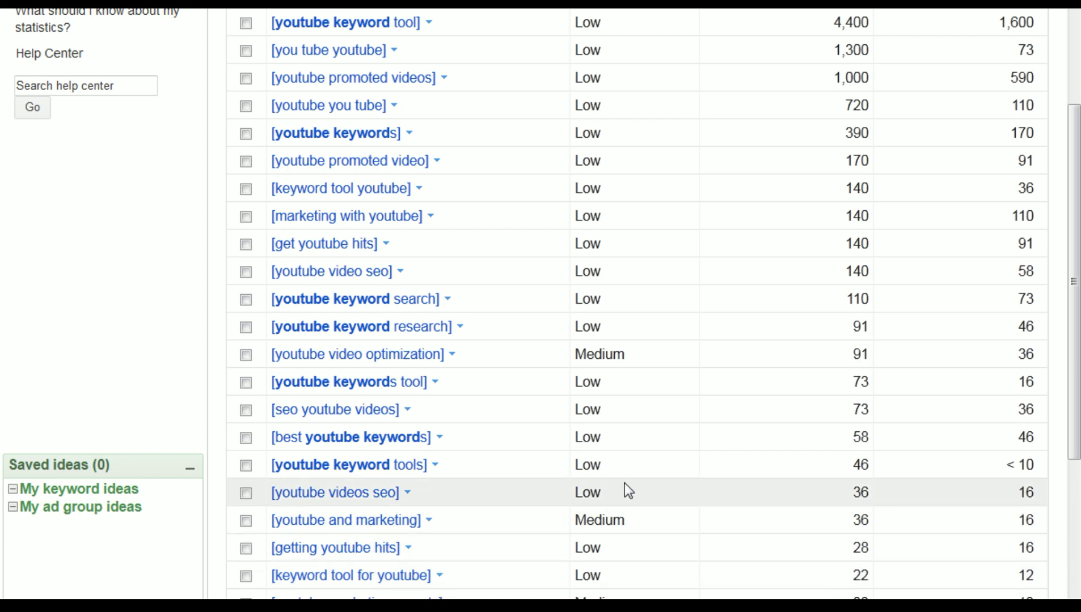
pyautogui.scroll(-3, 690, 306)
pyautogui.scroll(-2, 685, 298)
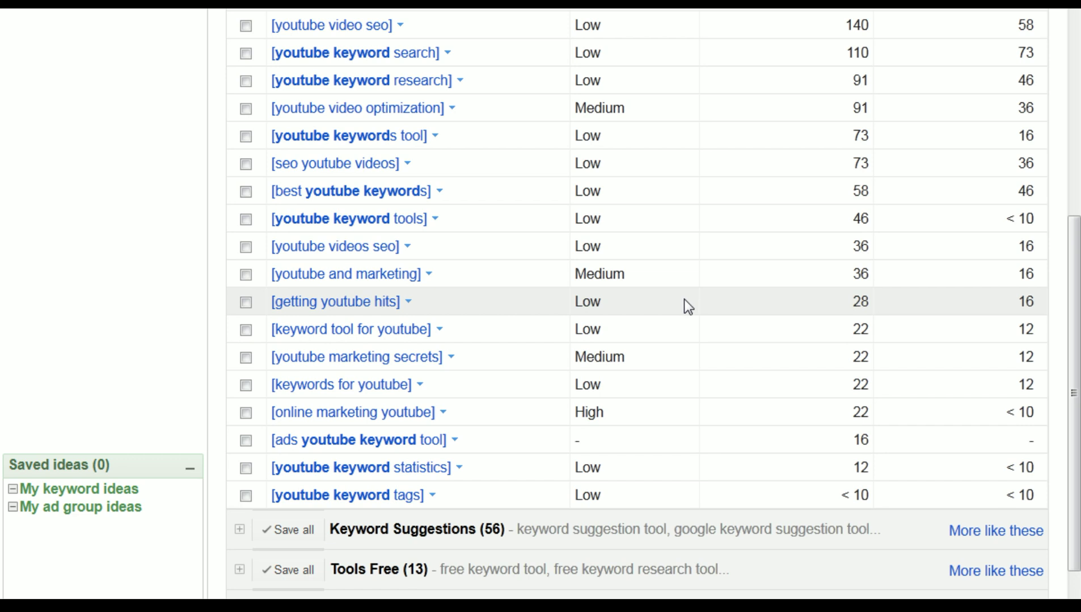
pyautogui.moveTo(684, 300)
pyautogui.scroll(3, 674, 301)
pyautogui.scroll(2, 672, 302)
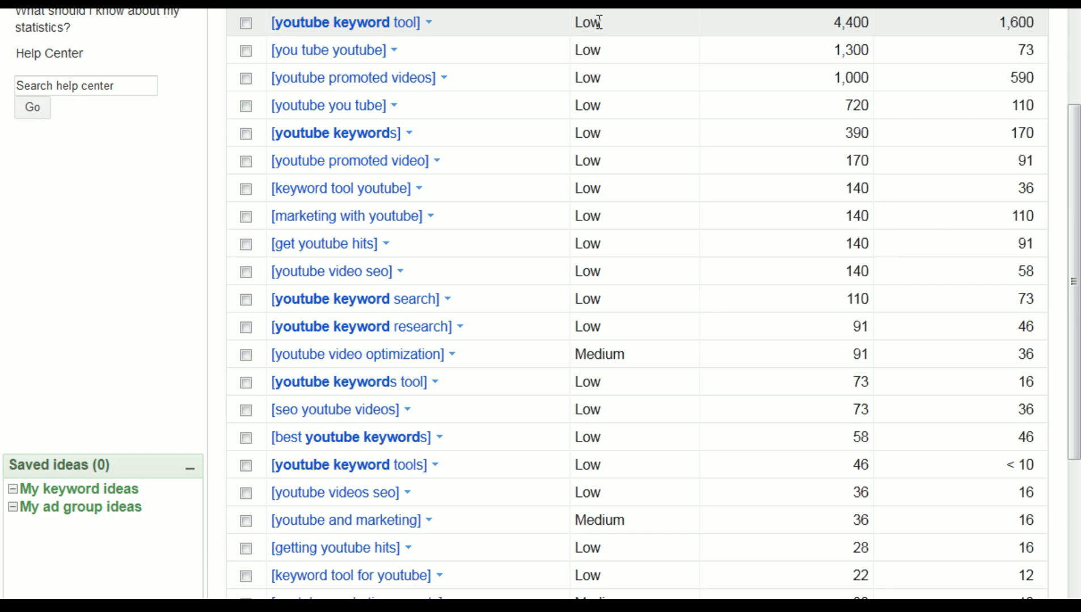
pyautogui.moveTo(599, 22)
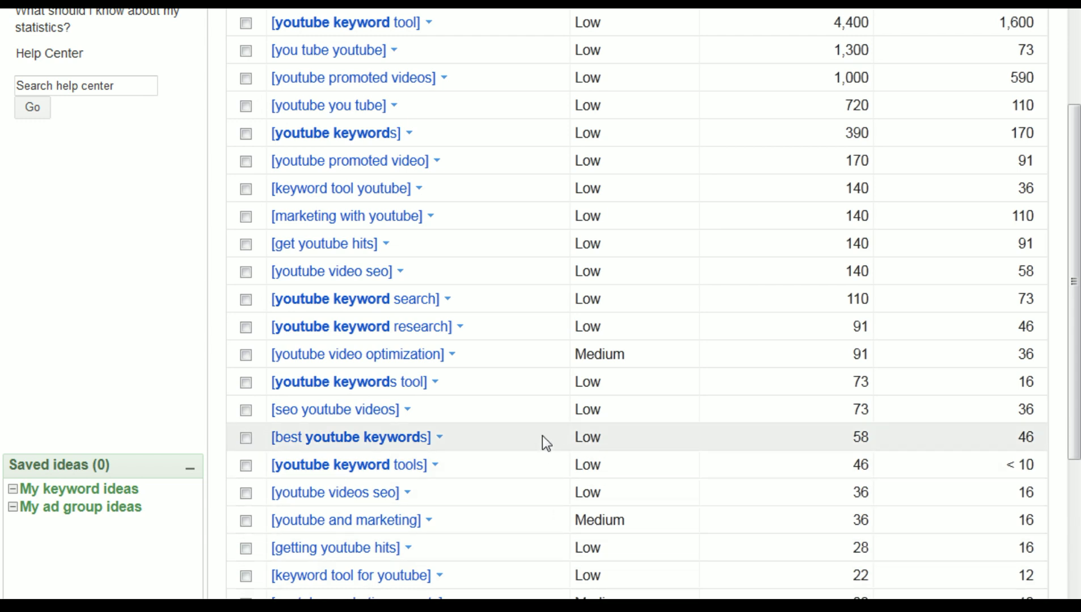
pyautogui.scroll(-3, 524, 391)
pyautogui.scroll(-6, 523, 388)
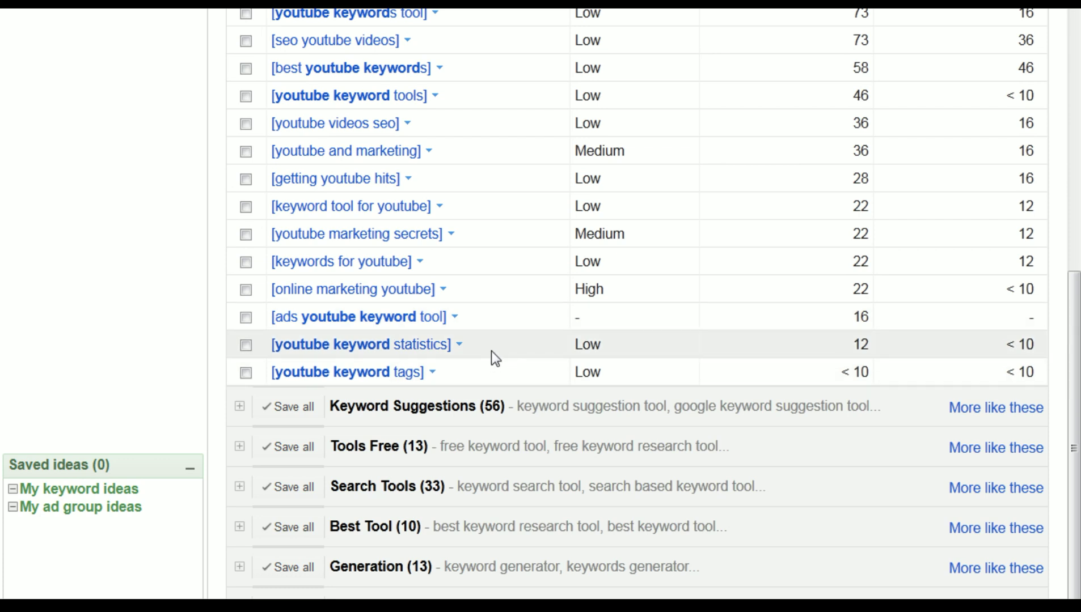
# - Copy all keywords of the Youtube ad group and paste them into the empty Document1 in TextPad
pyautogui.click(465, 377)
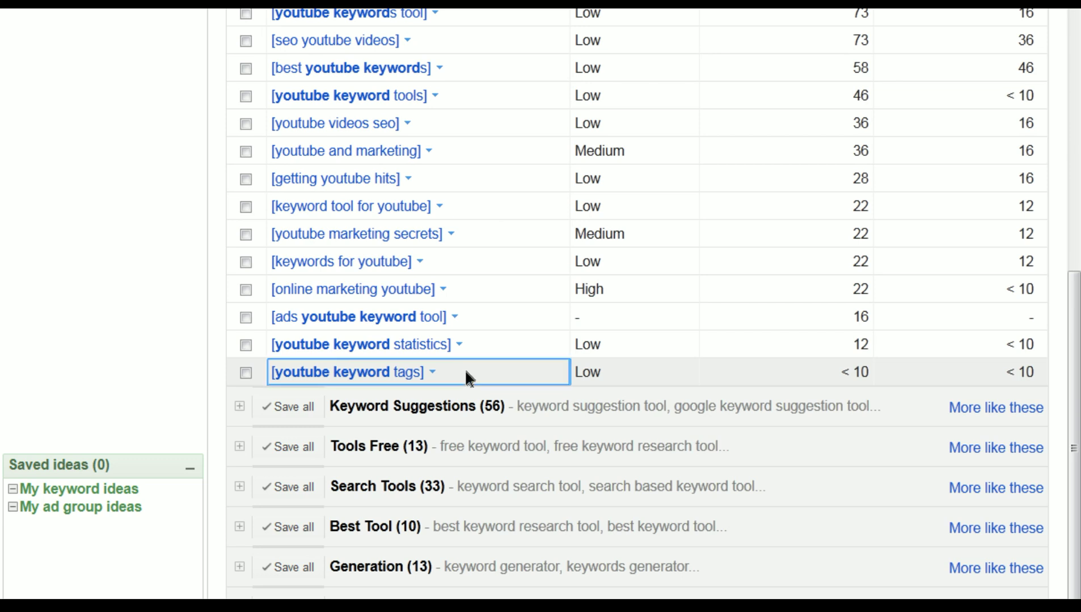
pyautogui.moveTo(466, 376); pyautogui.dragTo(444, 515)
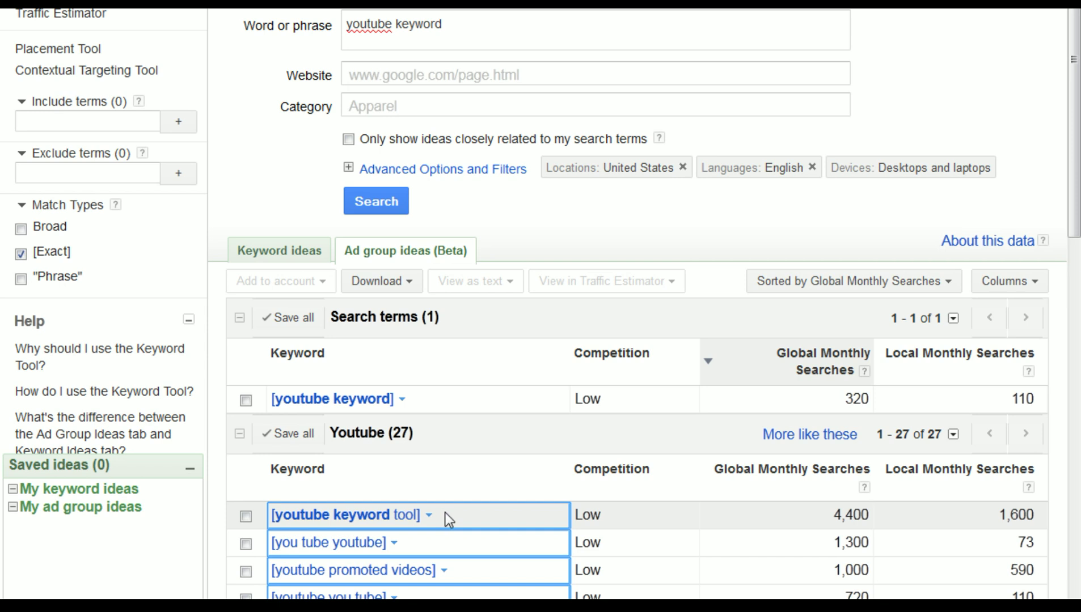
pyautogui.rightClick(446, 513)
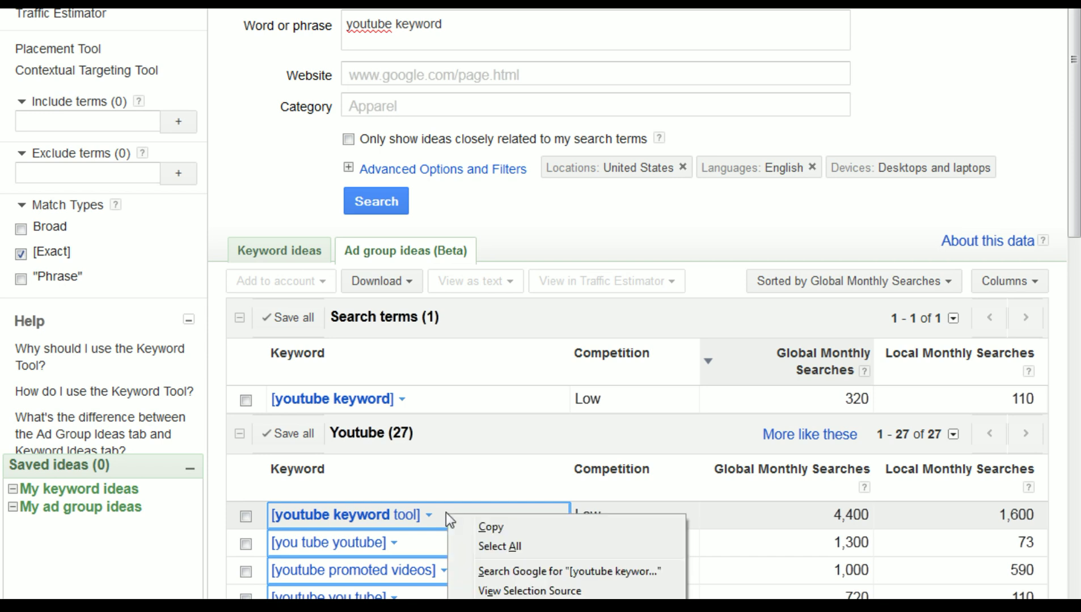
pyautogui.click(492, 530)
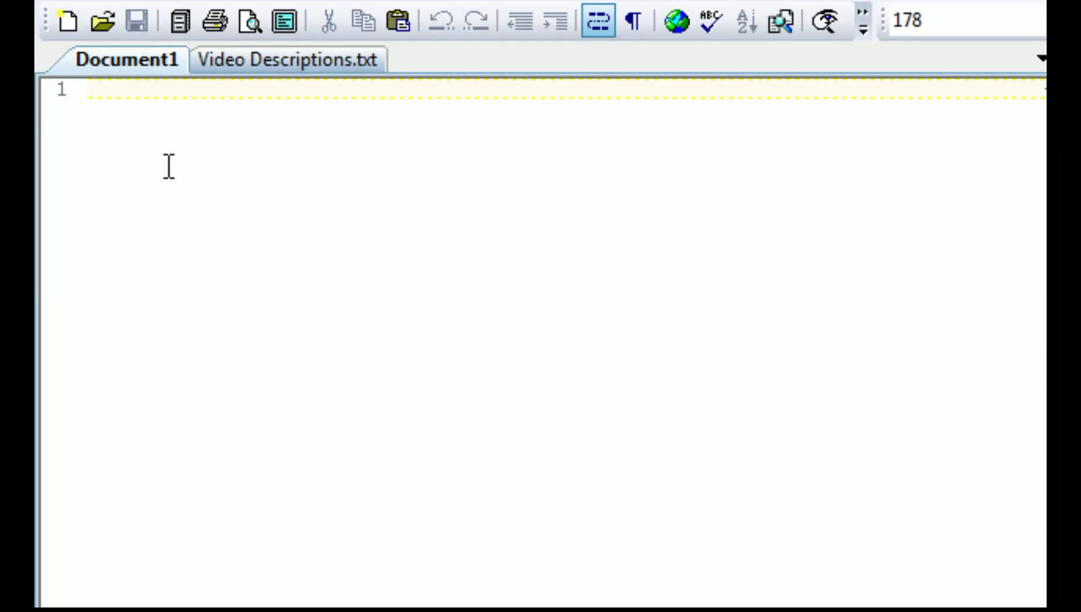
pyautogui.rightClick(129, 108)
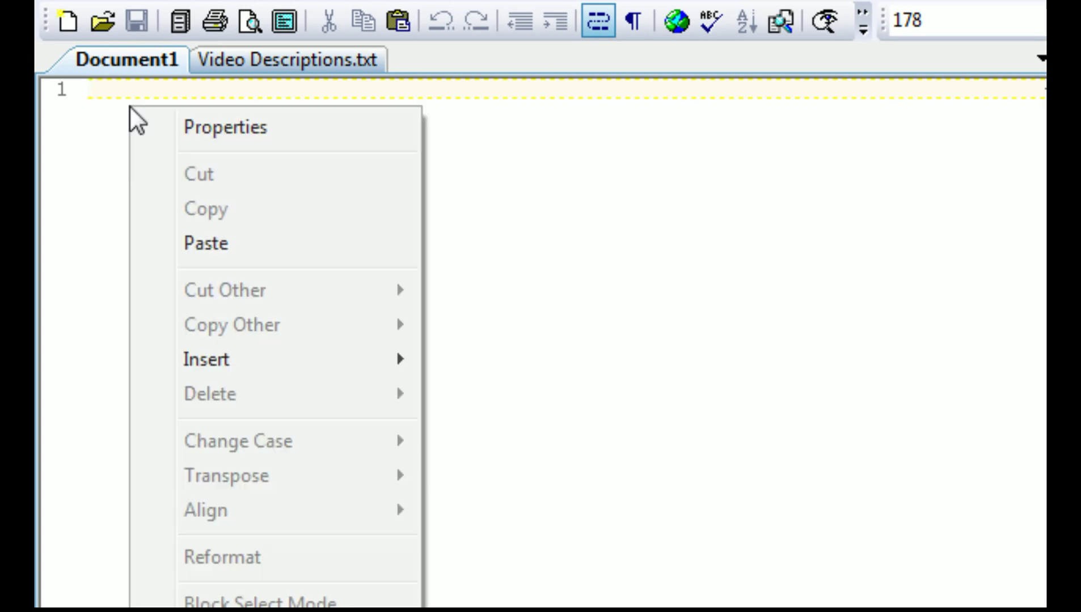
pyautogui.click(248, 243)
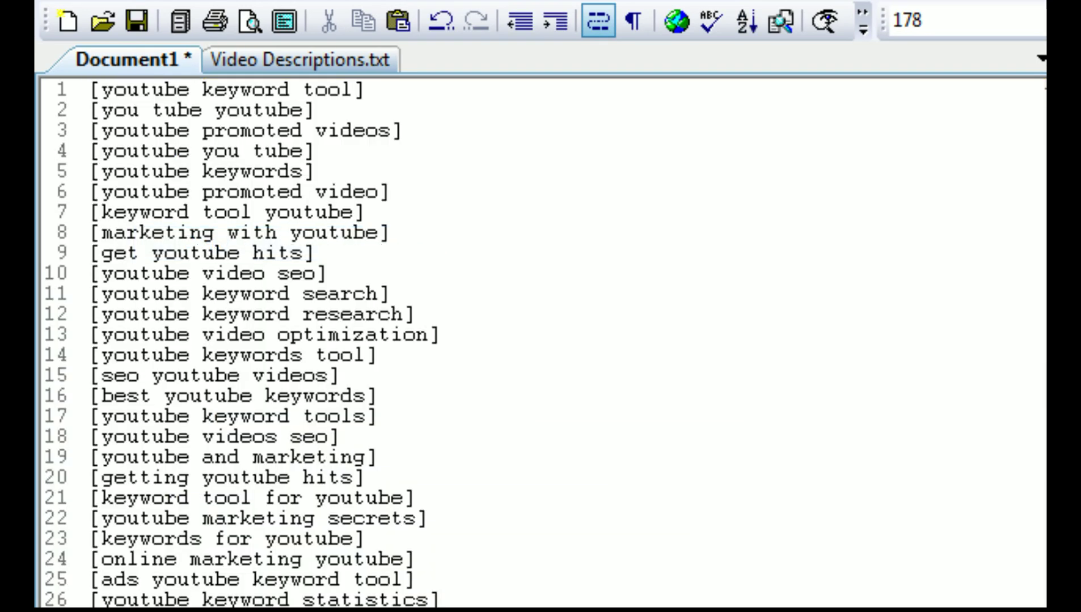
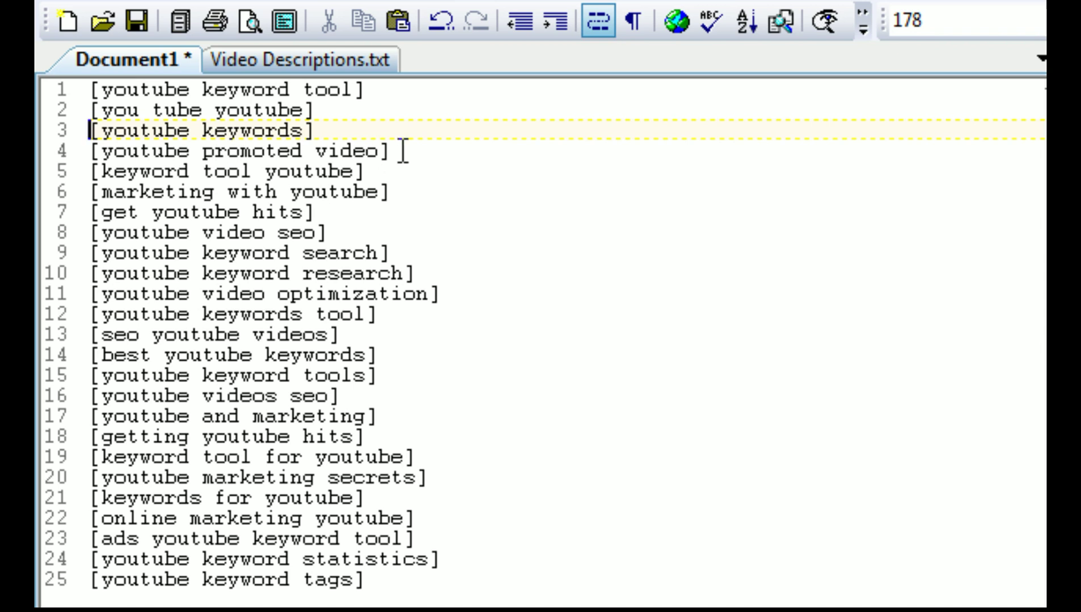
# - Remove the lines [youtube promoted video] and [youtube video optimization] from the keyword list
pyautogui.moveTo(393, 151); pyautogui.dragTo(88, 152)
pyautogui.press('Delete')
pyautogui.press('Delete')
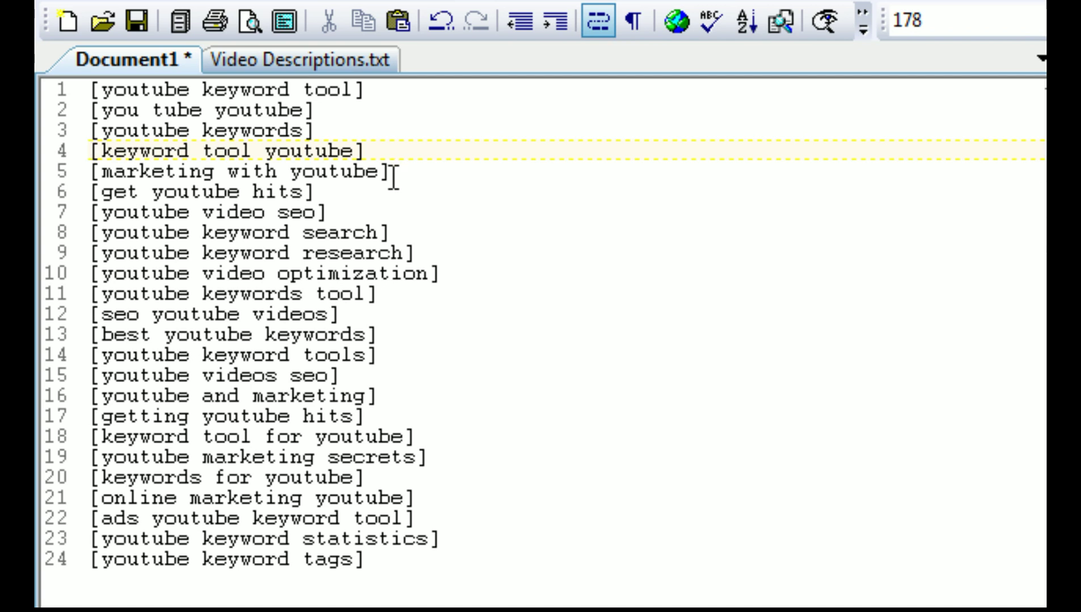
pyautogui.moveTo(394, 173); pyautogui.dragTo(90, 171)
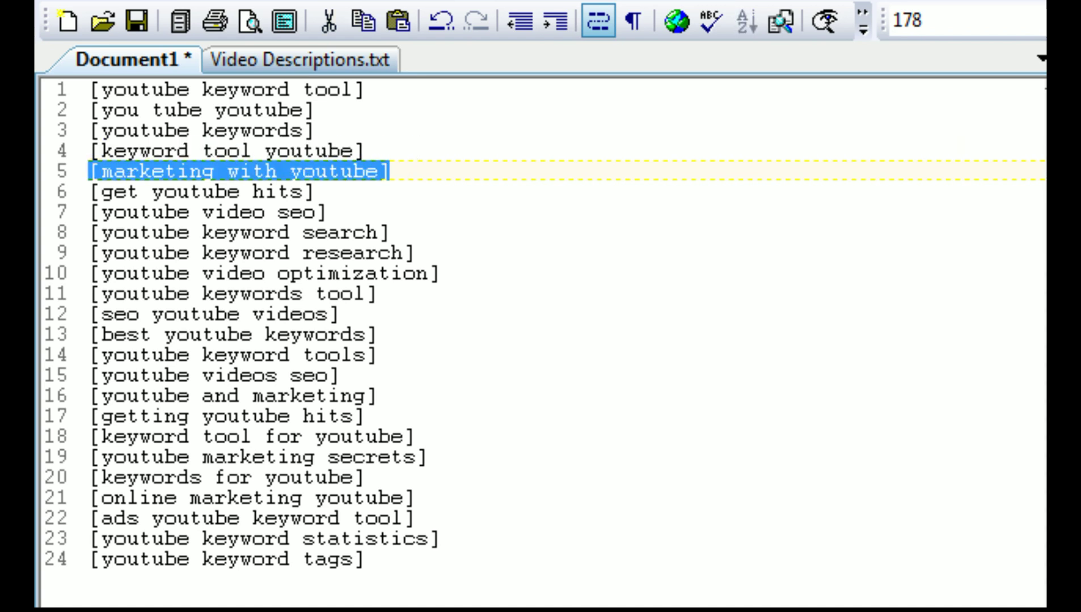
pyautogui.click(239, 193)
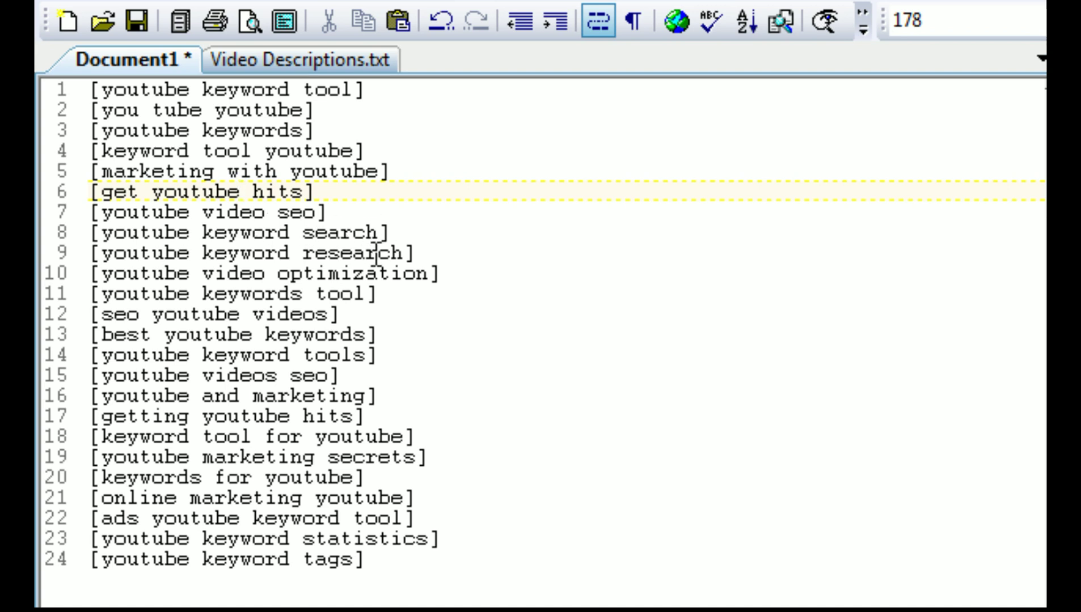
pyautogui.moveTo(454, 278); pyautogui.dragTo(89, 275)
pyautogui.press('Delete')
pyautogui.press('Delete')
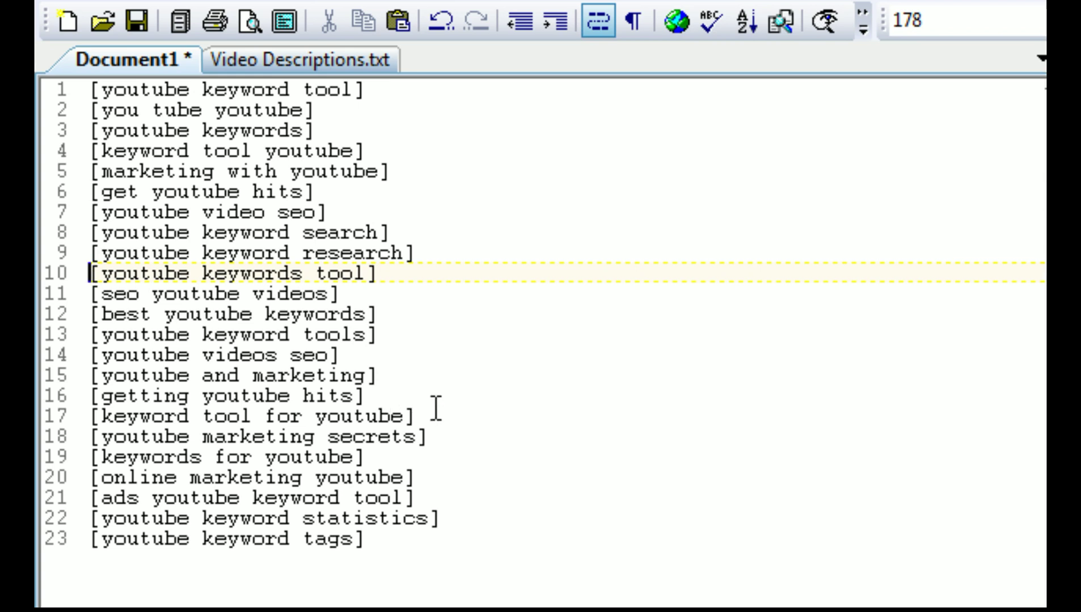
# - Remove the lines [ads youtube keyword tool] and [youtube keyword statistics] from the keyword list
pyautogui.moveTo(432, 436); pyautogui.dragTo(66, 436)
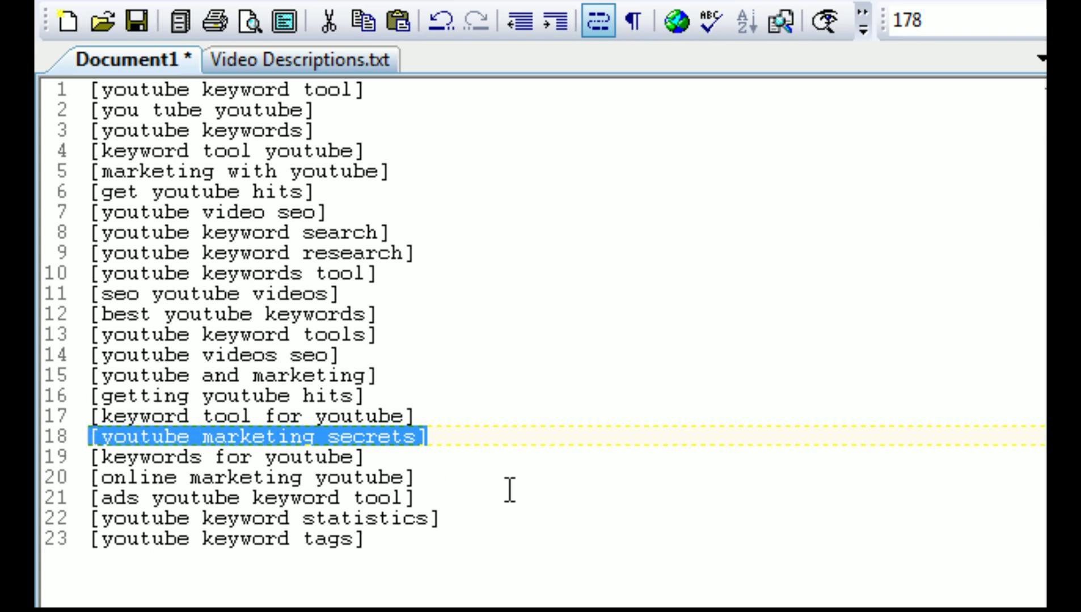
pyautogui.click(432, 436)
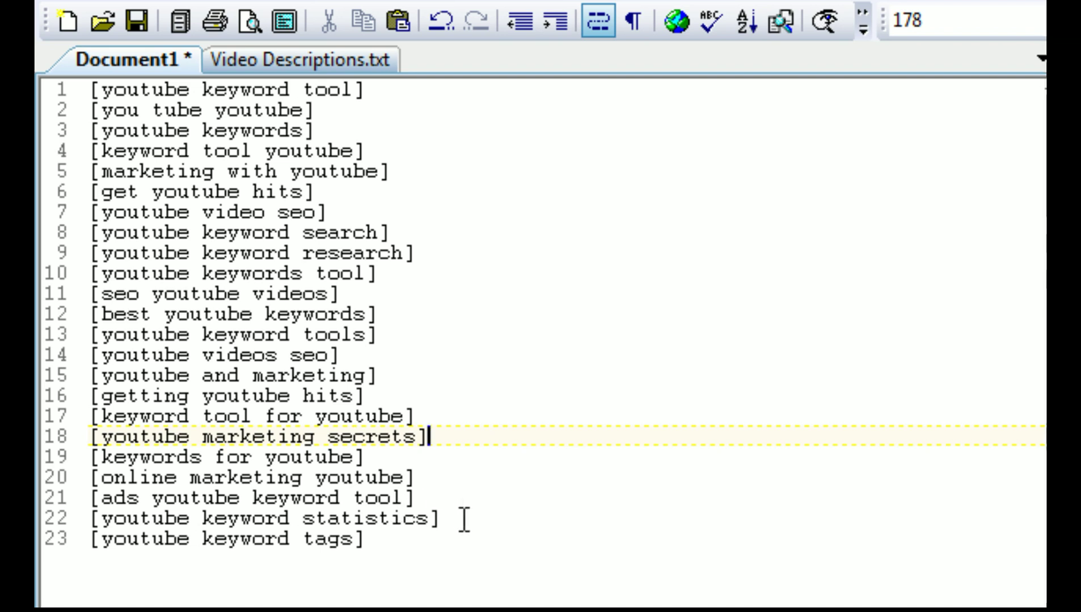
pyautogui.moveTo(424, 498); pyautogui.dragTo(89, 499)
pyautogui.press('Delete')
pyautogui.press('Delete')
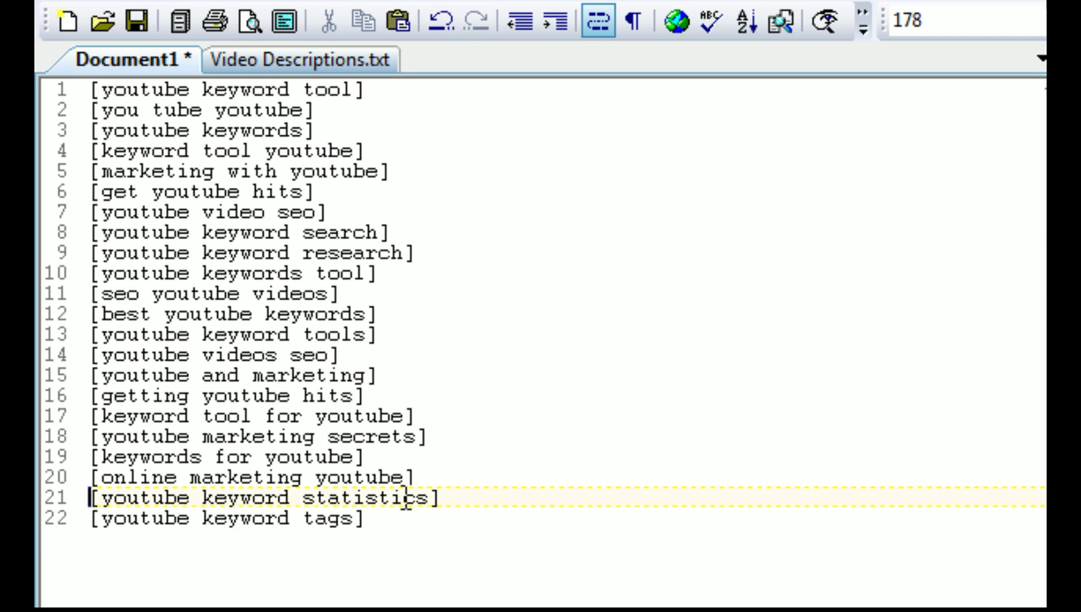
pyautogui.moveTo(441, 497); pyautogui.dragTo(89, 499)
pyautogui.press('Delete')
pyautogui.press('Delete')
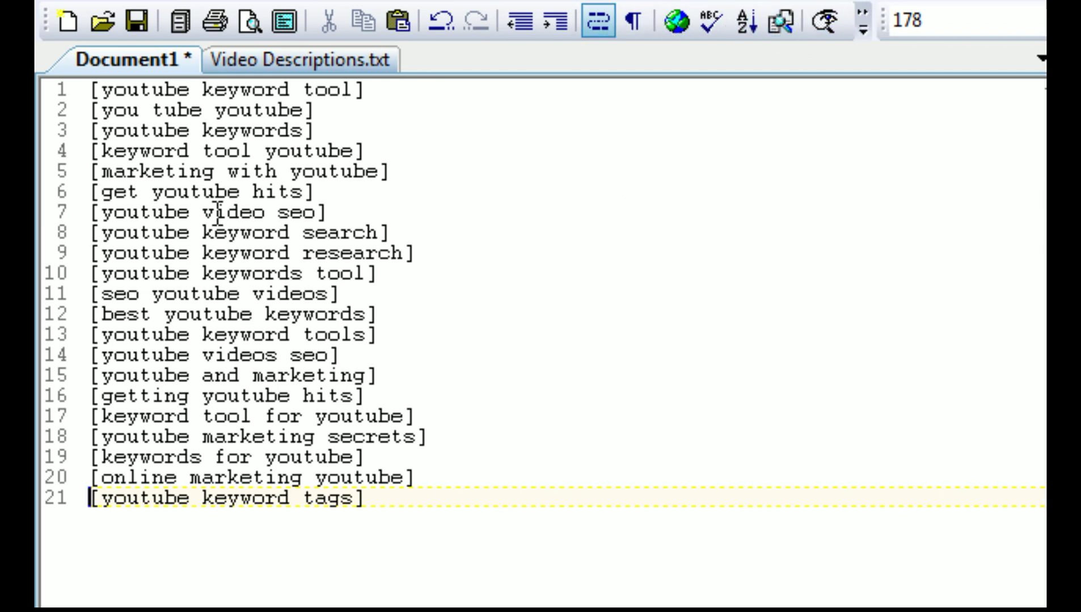
# - Replace every closing and opening square bracket in the active document with a double quotation mark
pyautogui.click(862, 26)
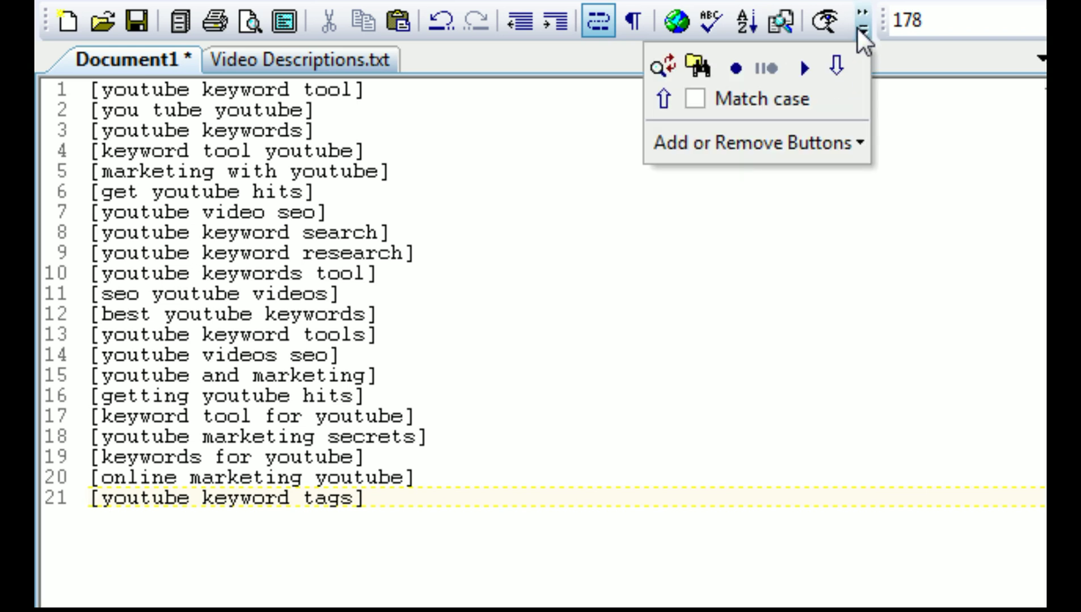
pyautogui.click(658, 61)
pyautogui.moveTo(884, 366); pyautogui.dragTo(739, 195)
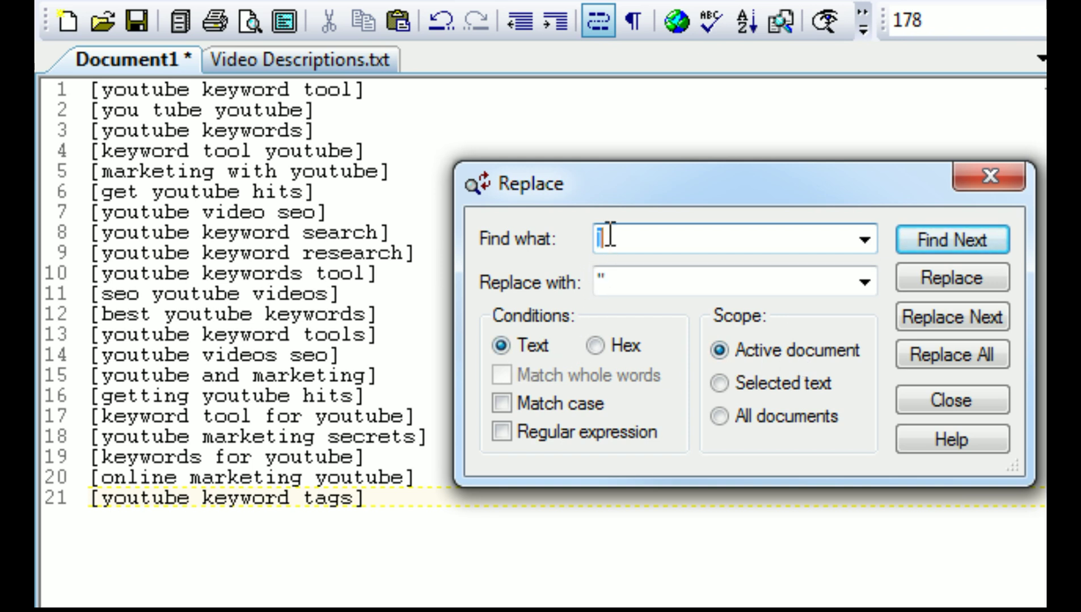
pyautogui.click(926, 352)
pyautogui.click(646, 243)
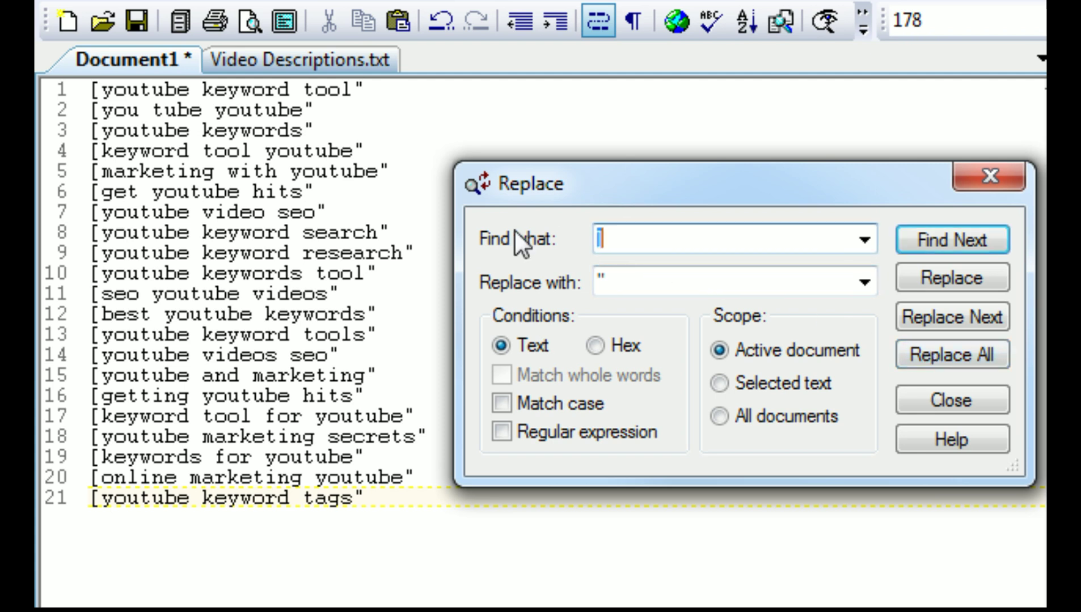
pyautogui.write('[')
pyautogui.click(964, 348)
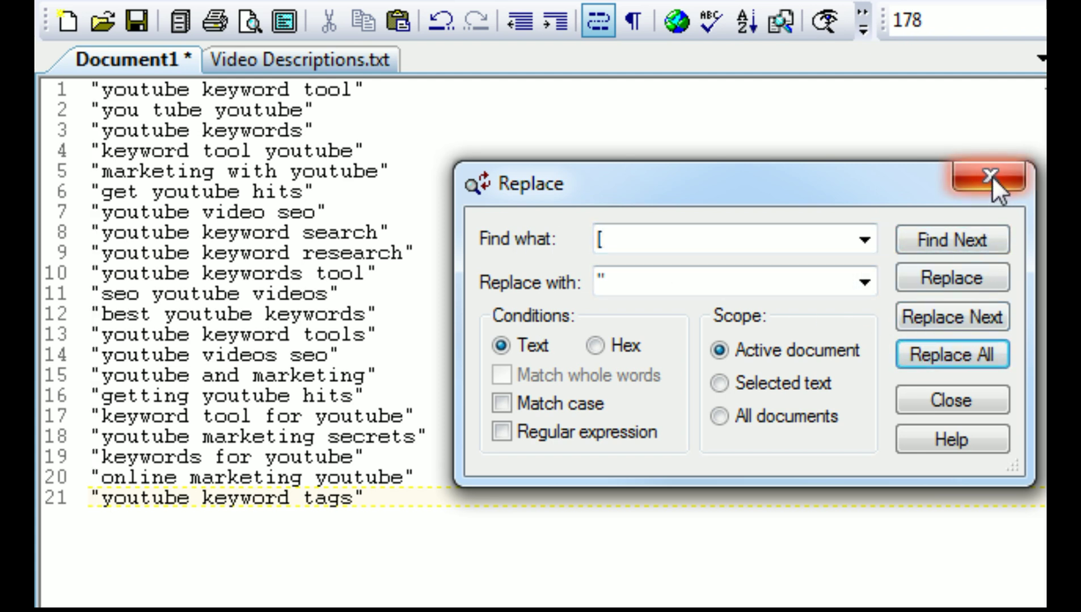
pyautogui.click(933, 399)
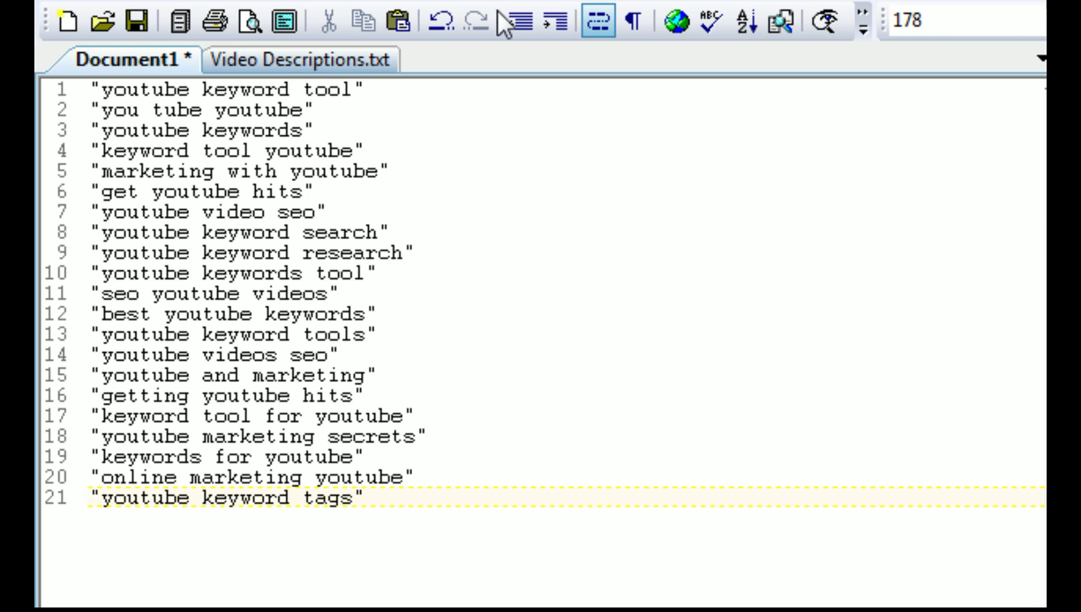
# - Join all 21 quoted keywords in Document1 into one line, with a single space between neighbouring keywords
pyautogui.click(407, 89)
pyautogui.press('Delete')
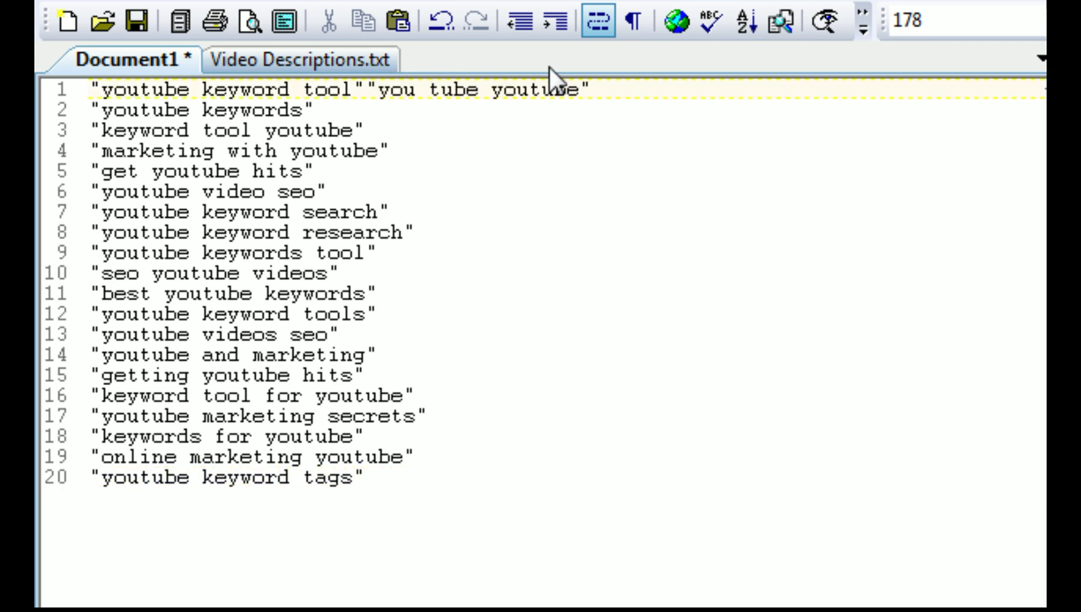
pyautogui.click(650, 97)
pyautogui.press('Delete')
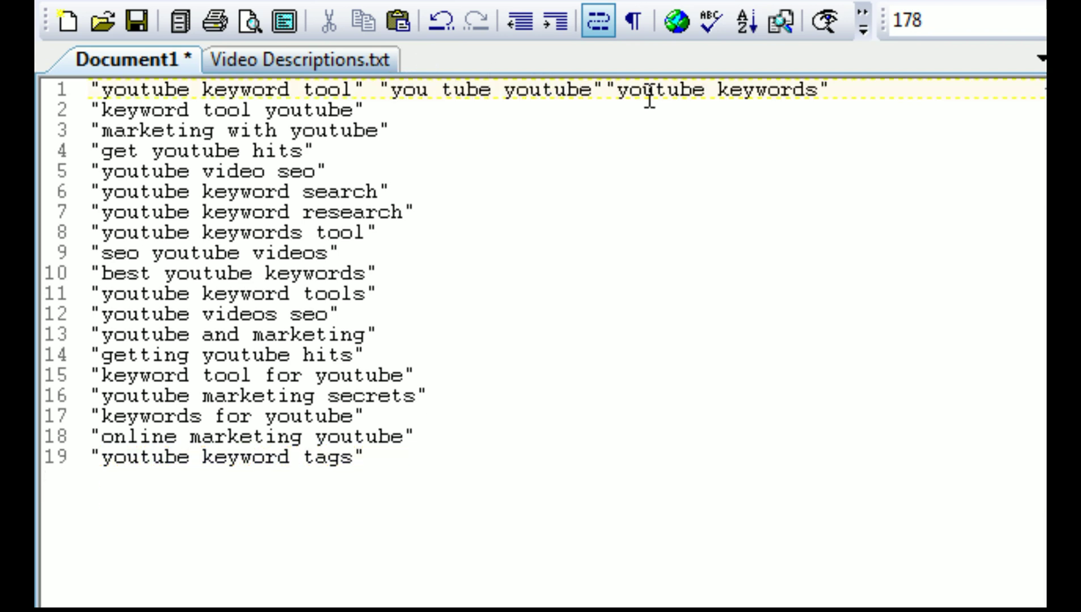
pyautogui.click(882, 94)
pyautogui.press('Delete')
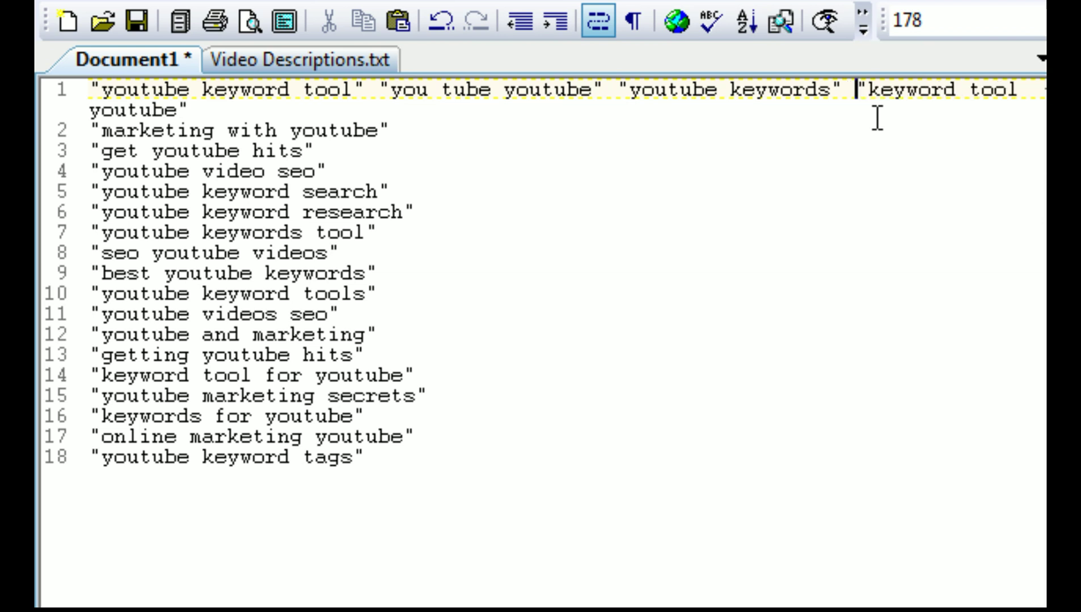
pyautogui.click(241, 107)
pyautogui.press('Delete')
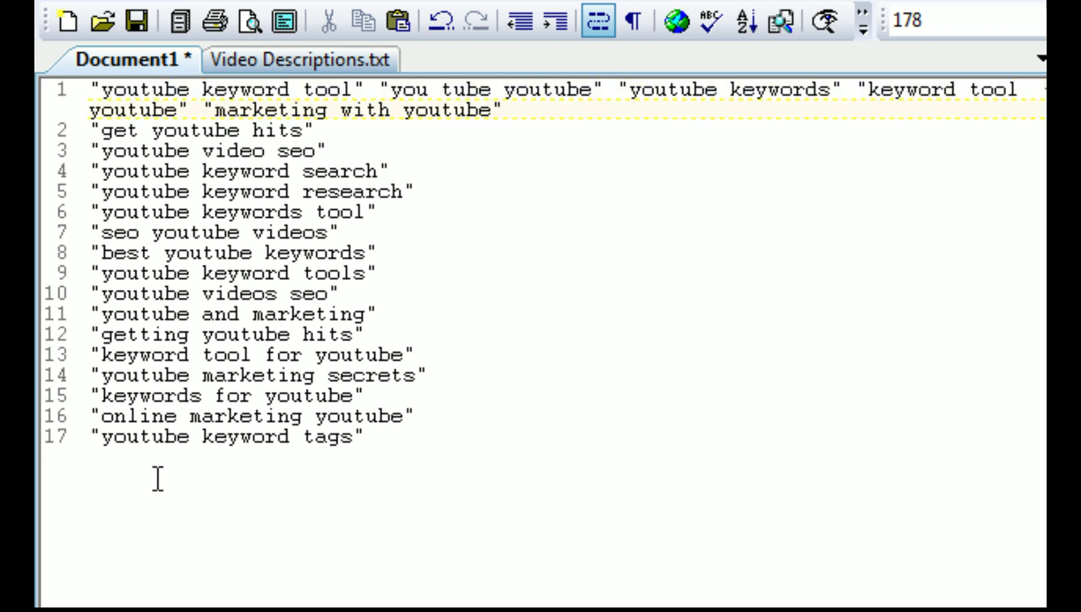
pyautogui.click(569, 107)
pyautogui.press('Delete')
pyautogui.click(755, 108)
pyautogui.press('Delete')
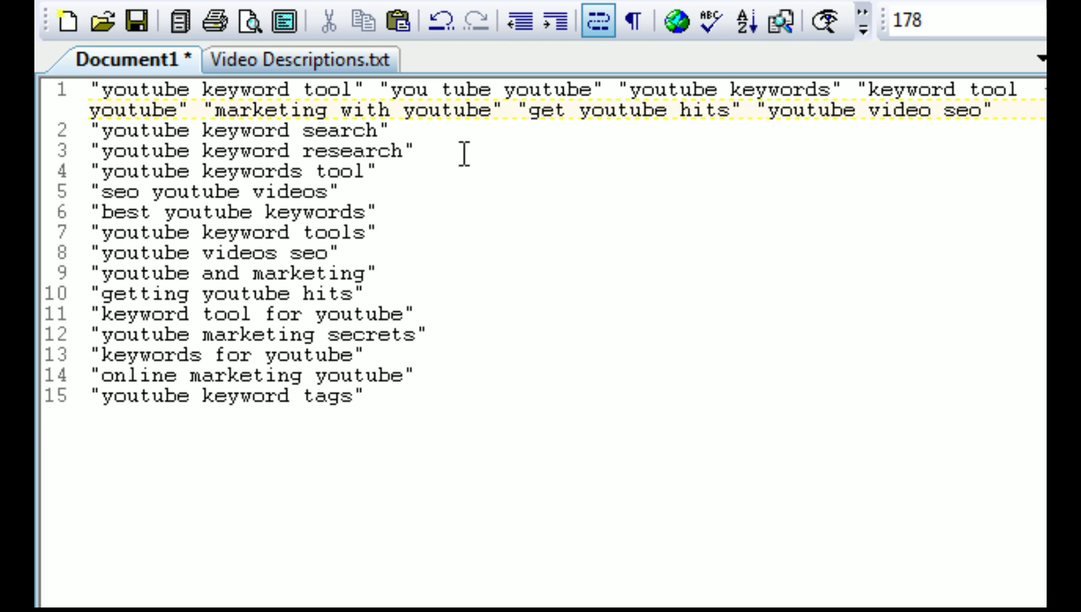
pyautogui.click(1010, 110)
pyautogui.press('Delete')
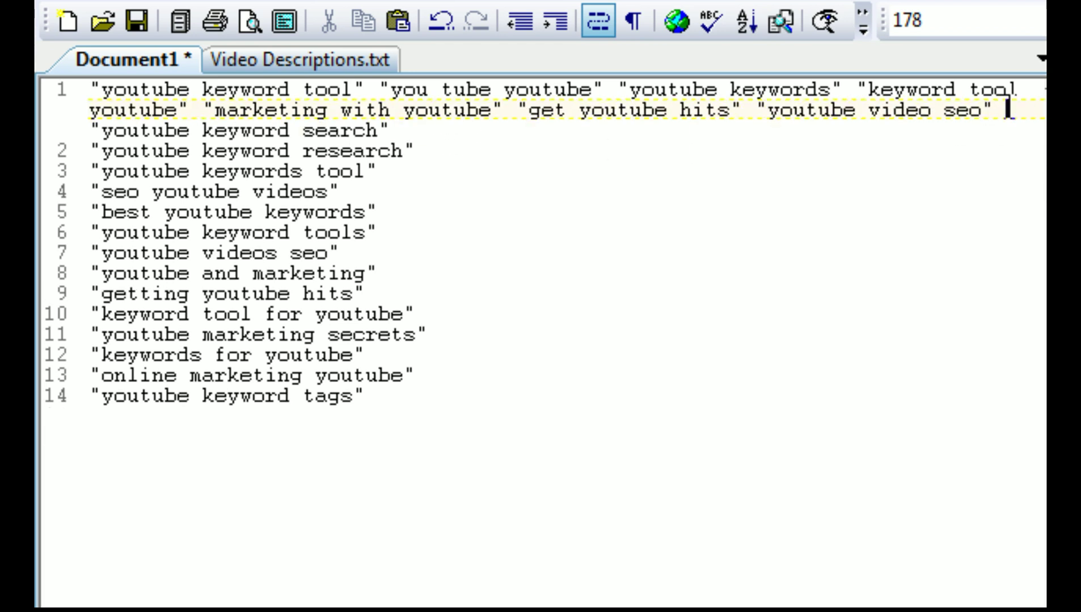
pyautogui.click(419, 133)
pyautogui.press('Delete')
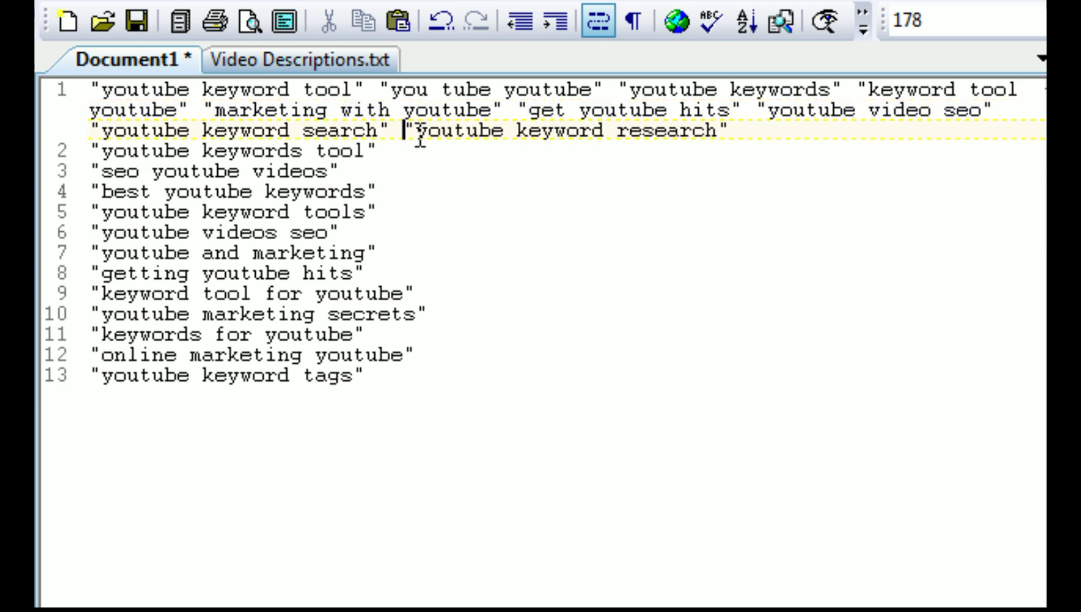
pyautogui.click(765, 132)
pyautogui.press('Delete')
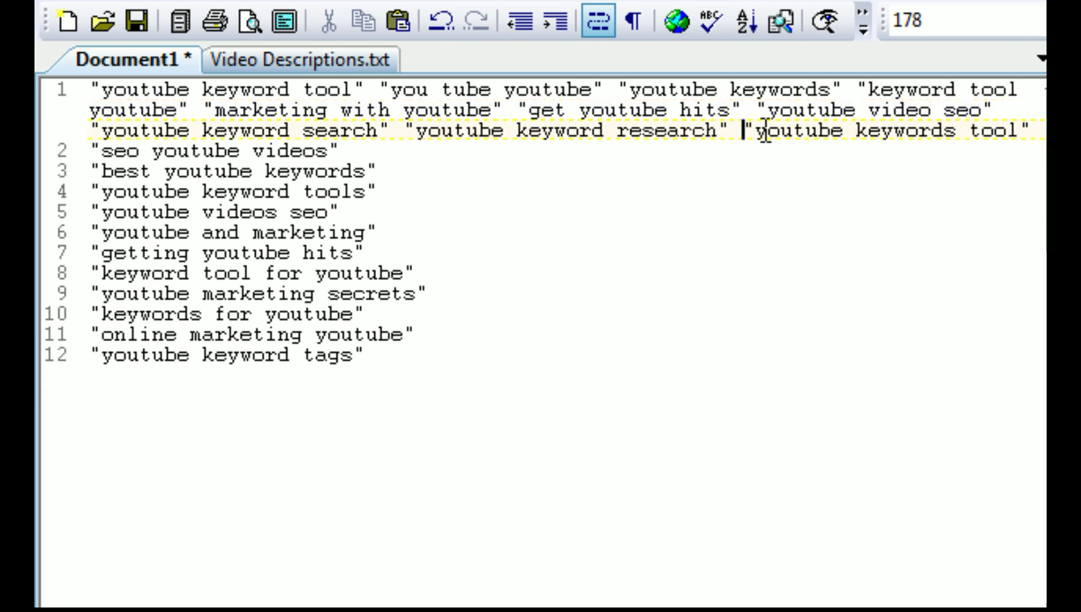
pyautogui.click(1034, 132)
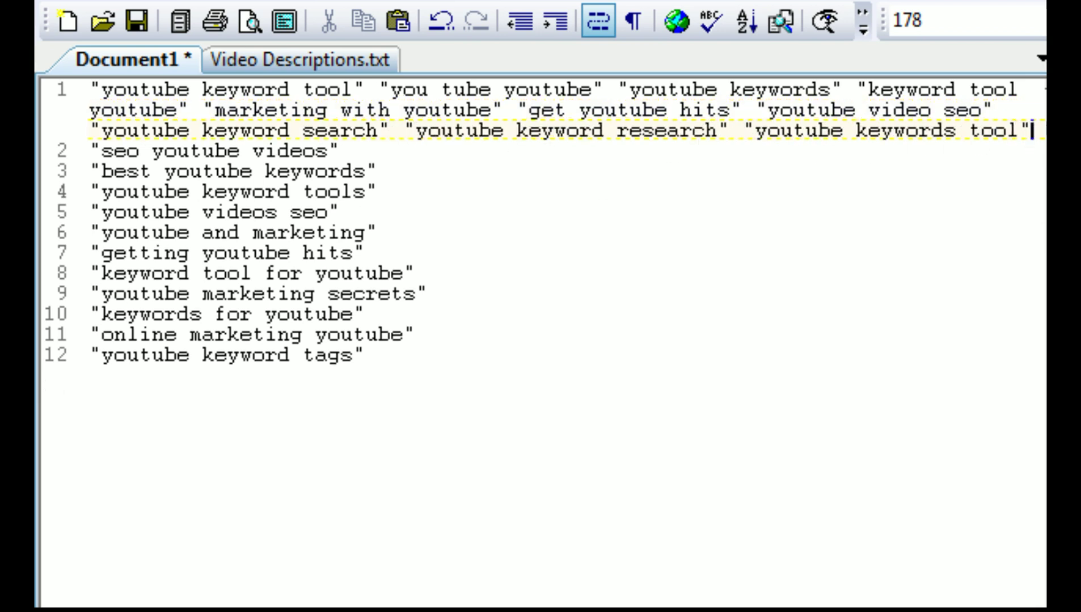
pyautogui.press('Delete')
pyautogui.click(370, 150)
pyautogui.press('Delete')
pyautogui.click(644, 150)
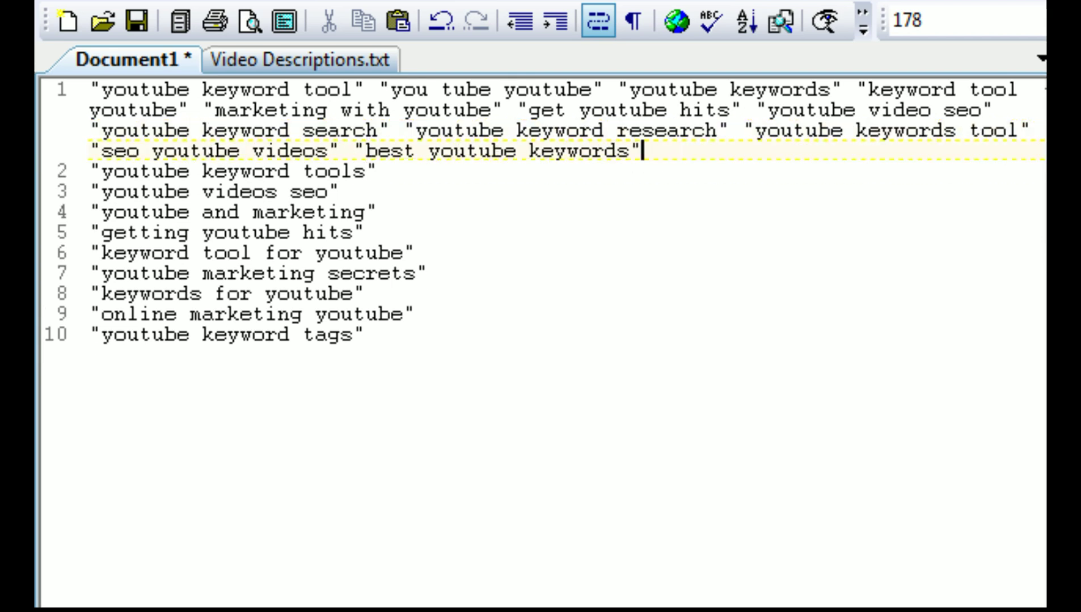
pyautogui.press('Delete')
pyautogui.click(944, 150)
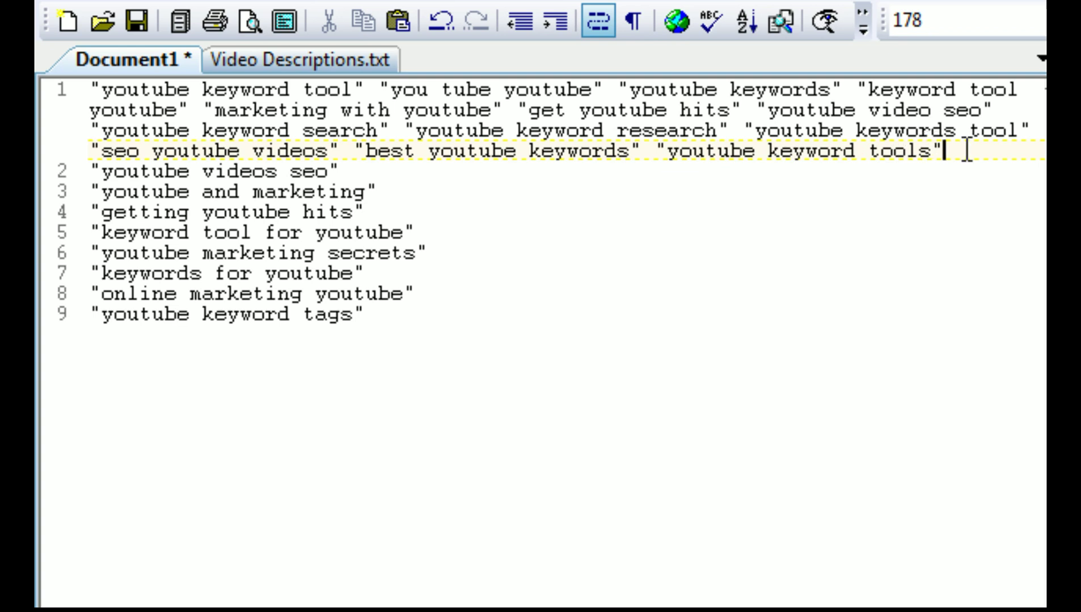
pyautogui.press('Delete')
pyautogui.click(388, 171)
pyautogui.press('Delete')
pyautogui.click(667, 172)
pyautogui.press('Delete')
pyautogui.click(942, 171)
pyautogui.press('Delete')
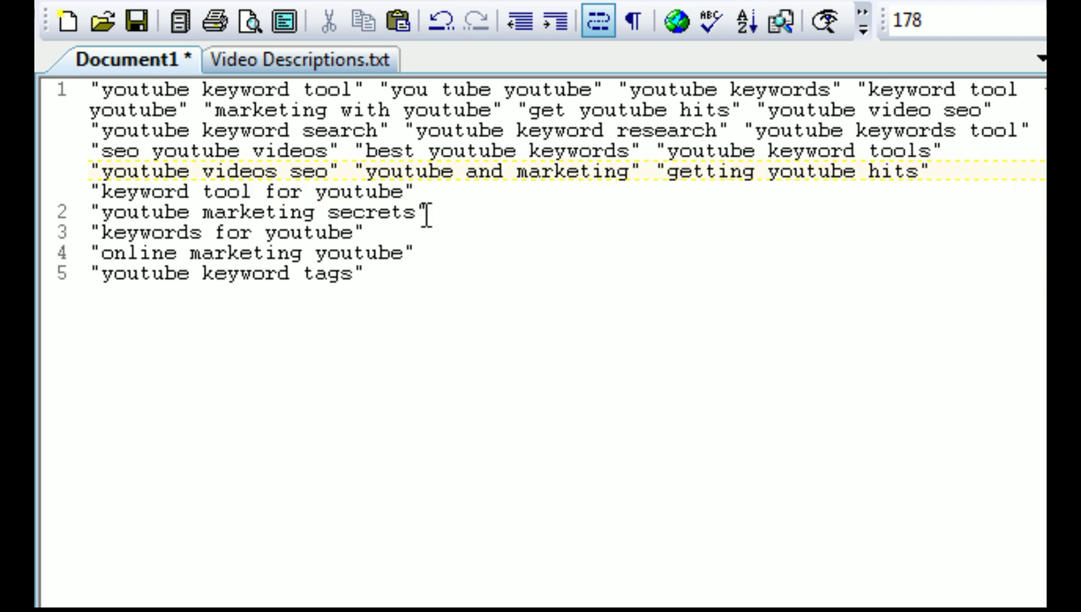
pyautogui.click(424, 193)
pyautogui.click(766, 194)
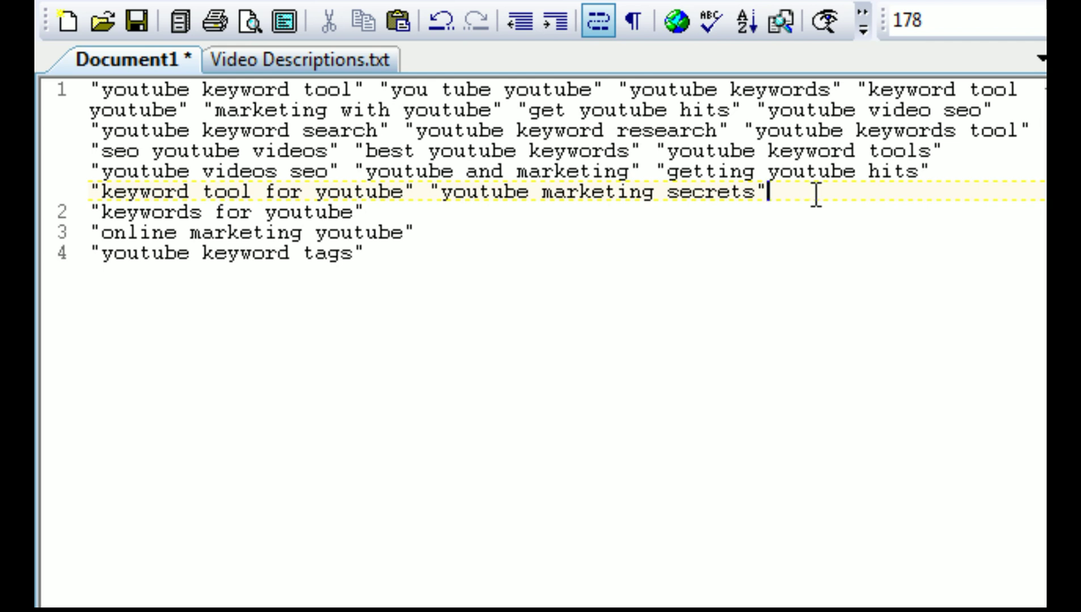
pyautogui.press('Delete')
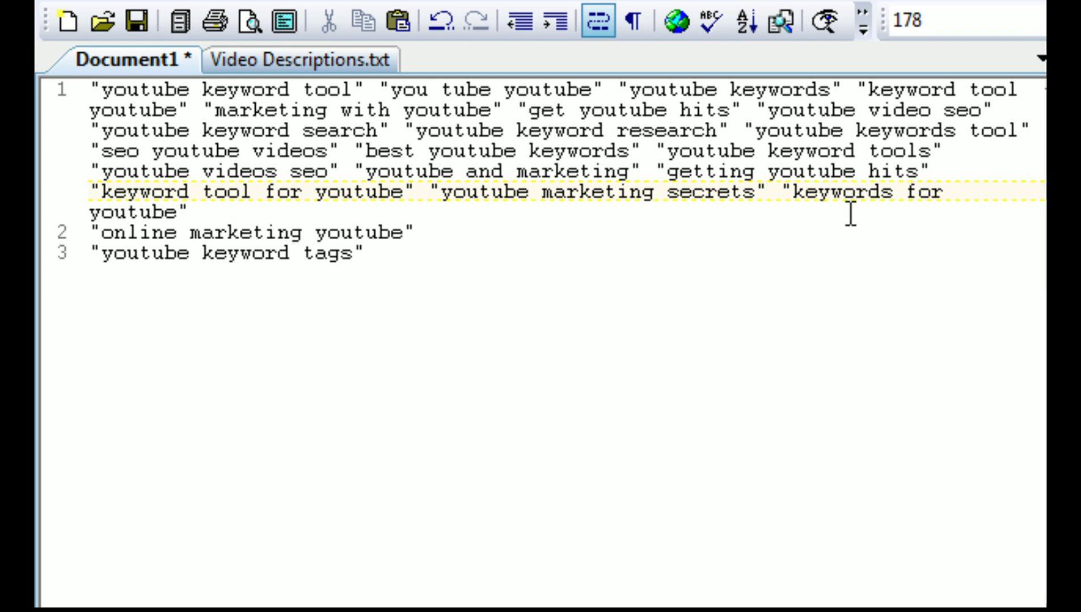
pyautogui.click(190, 212)
pyautogui.press('Delete')
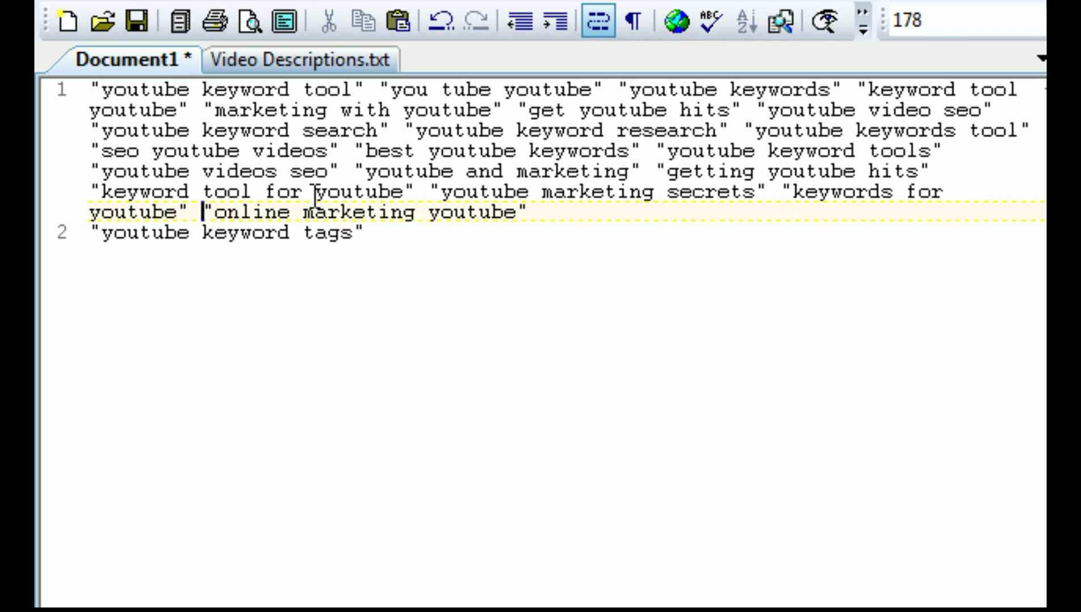
pyautogui.click(567, 212)
pyautogui.press('Delete')
pyautogui.click(819, 213)
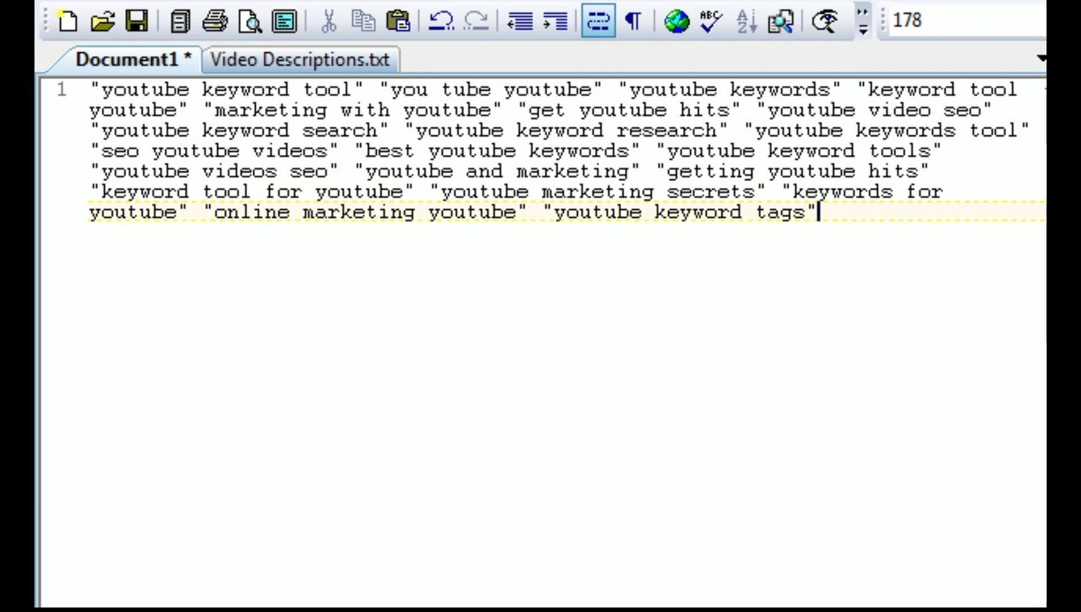
# - Highlight the first keyword "youtube keyword tool" including its quotation marks, and clear the selection again
pyautogui.doubleClick(324, 89)
pyautogui.moveTo(324, 89); pyautogui.dragTo(85, 89)
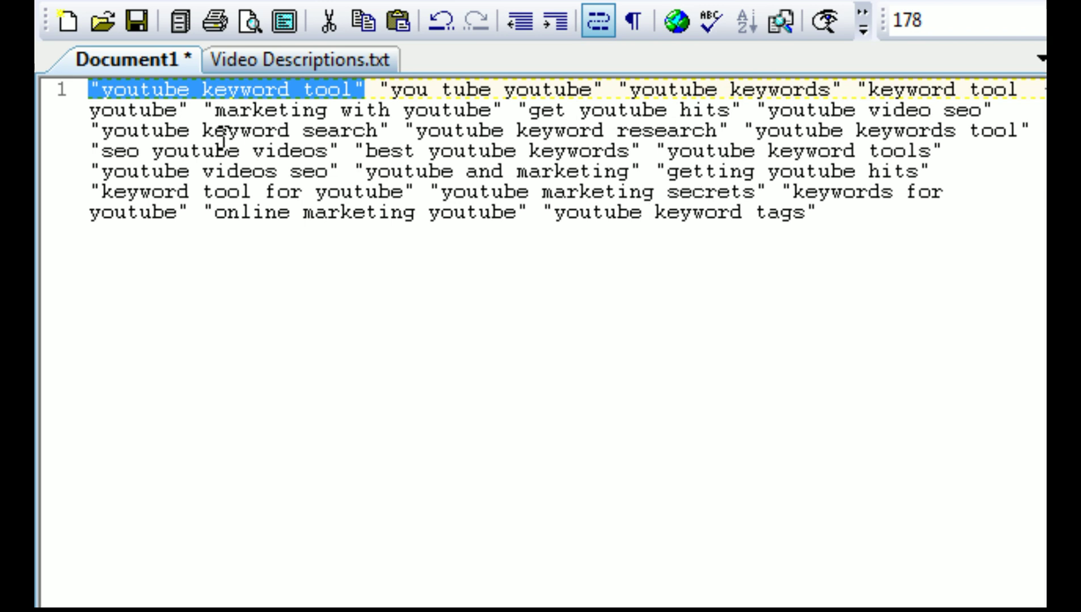
pyautogui.click(90, 91)
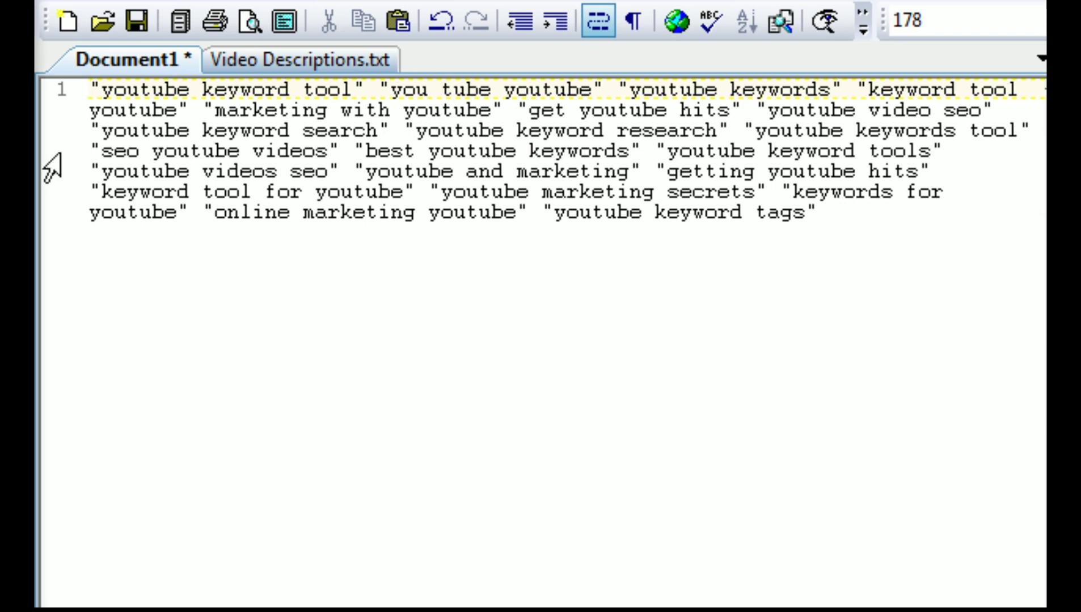
pyautogui.click(365, 150)
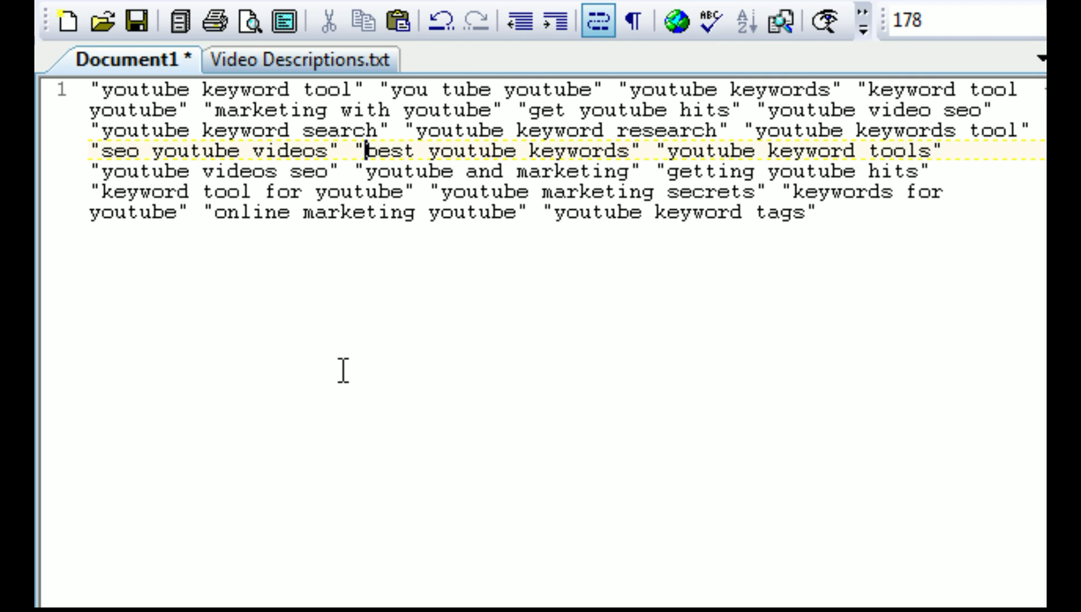
# - Insert the words proof images keyword suggestions, followed by a space, before the first quoted keyword of the line
pyautogui.click(99, 89)
pyautogui.write('proof')
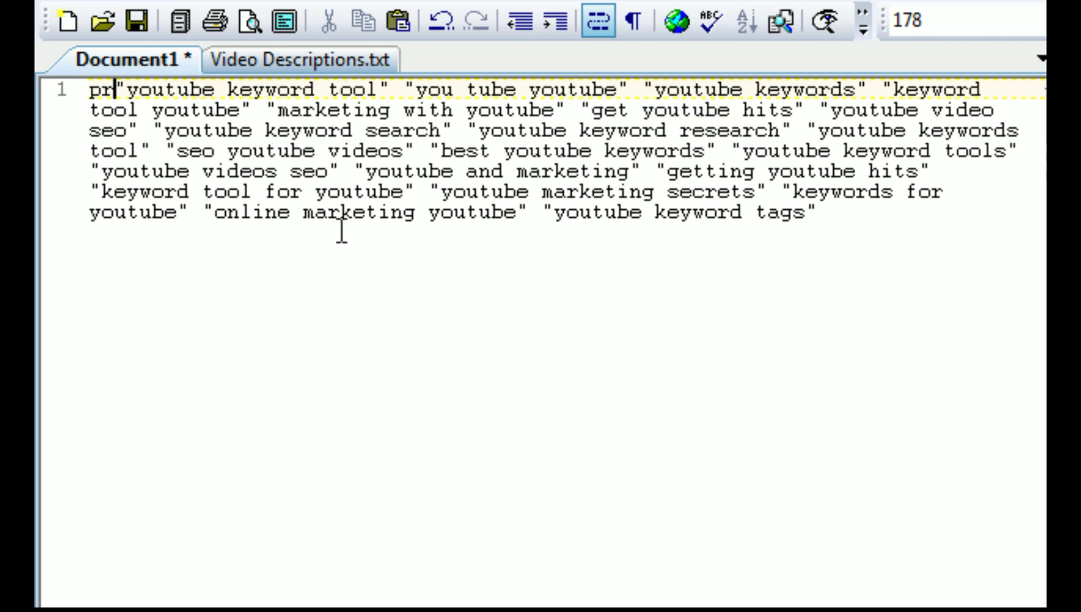
pyautogui.write(' im')
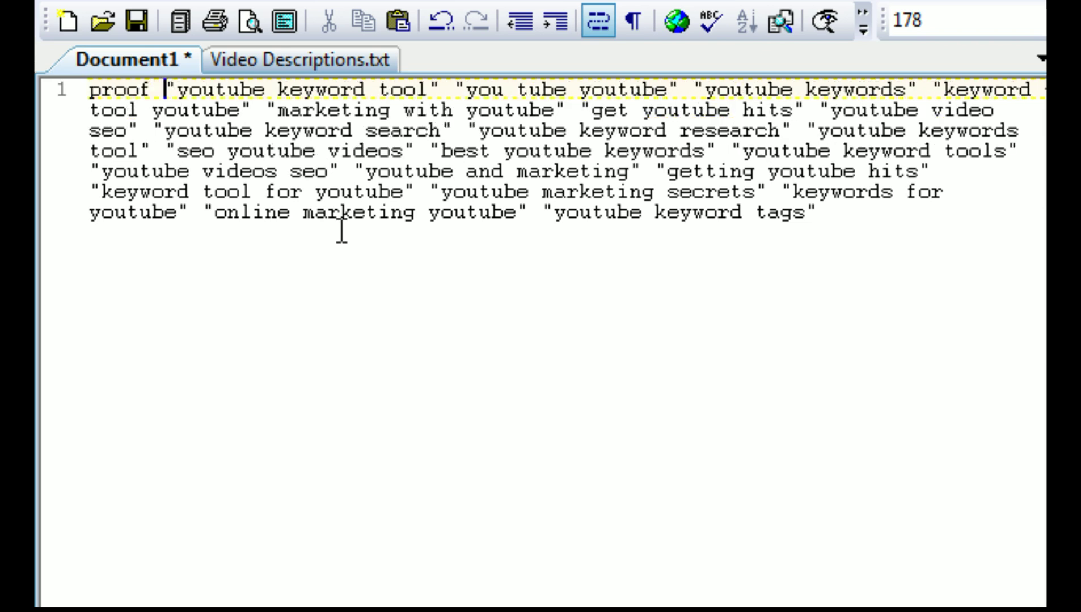
pyautogui.write('ages')
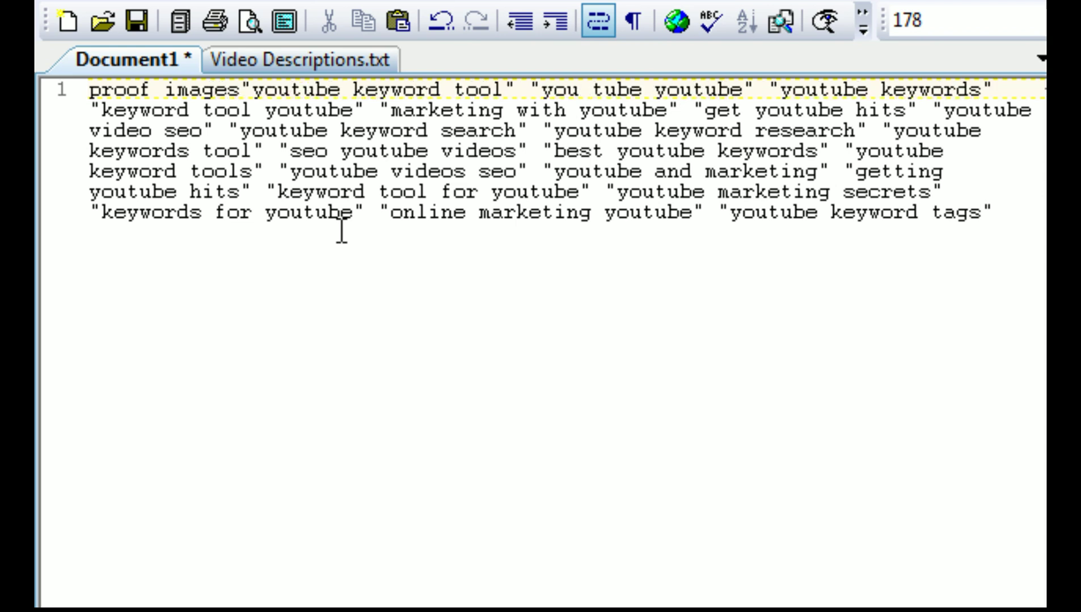
pyautogui.write(' keyword')
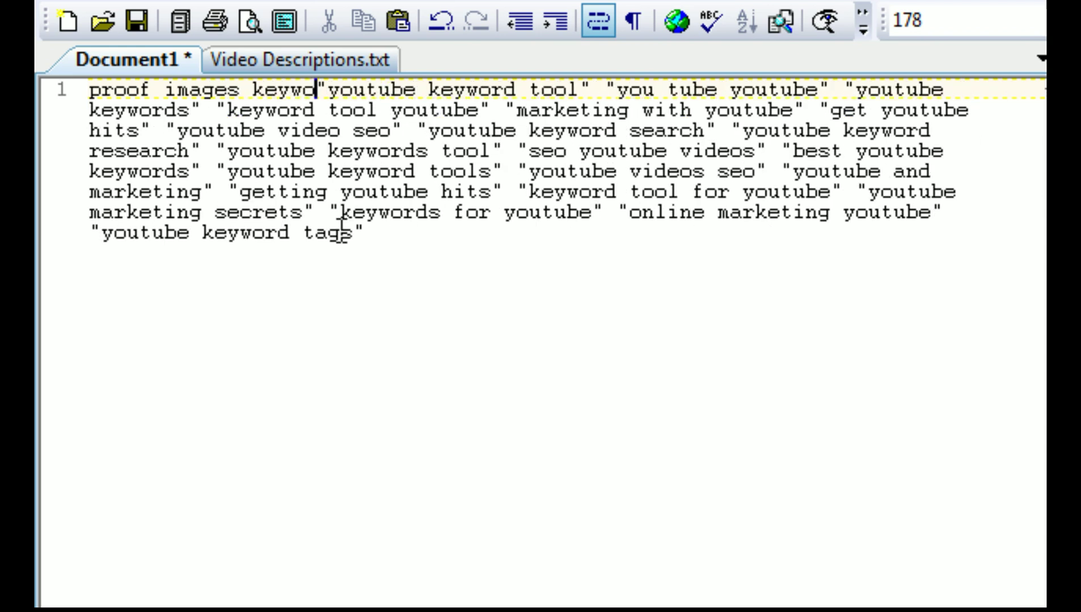
pyautogui.write(' sugges')
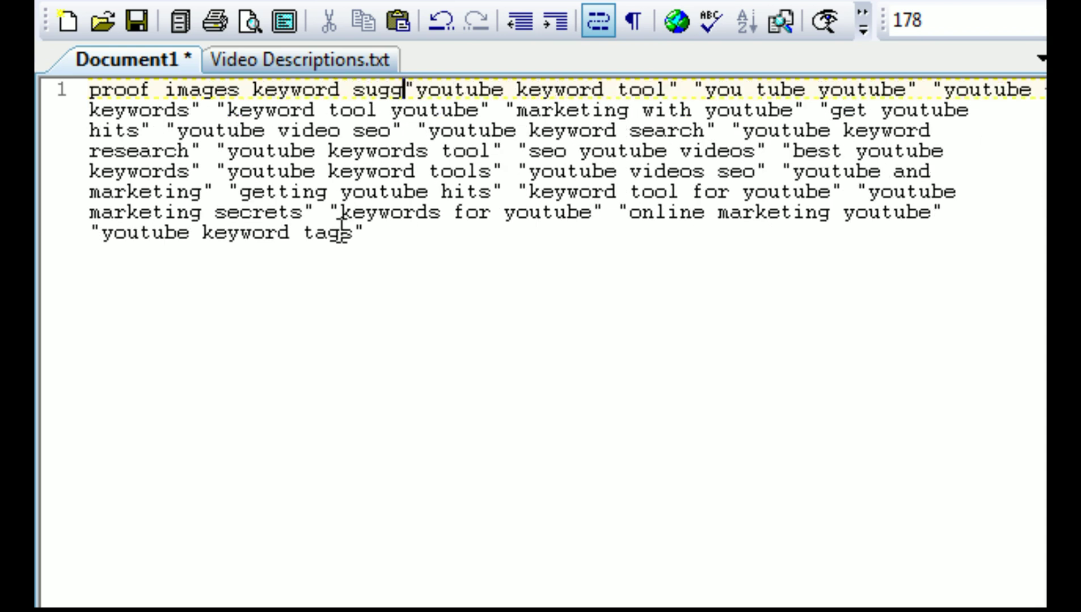
pyautogui.write('tions')
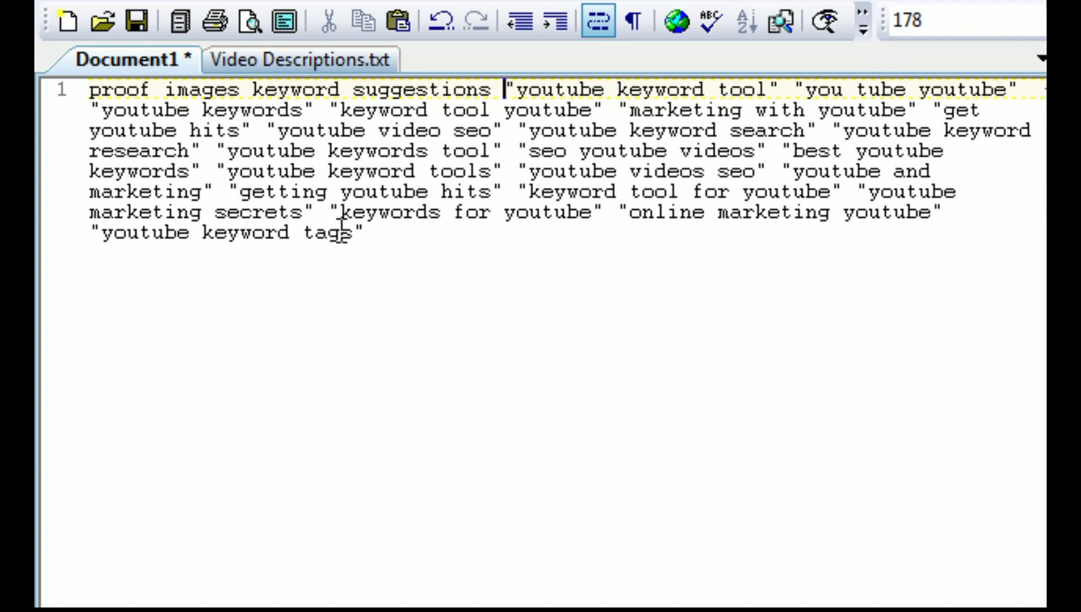
pyautogui.click(403, 238)
# - Delete the keyword "marketing with youtube" and its extra space from the tag line
pyautogui.moveTo(918, 111); pyautogui.dragTo(626, 109)
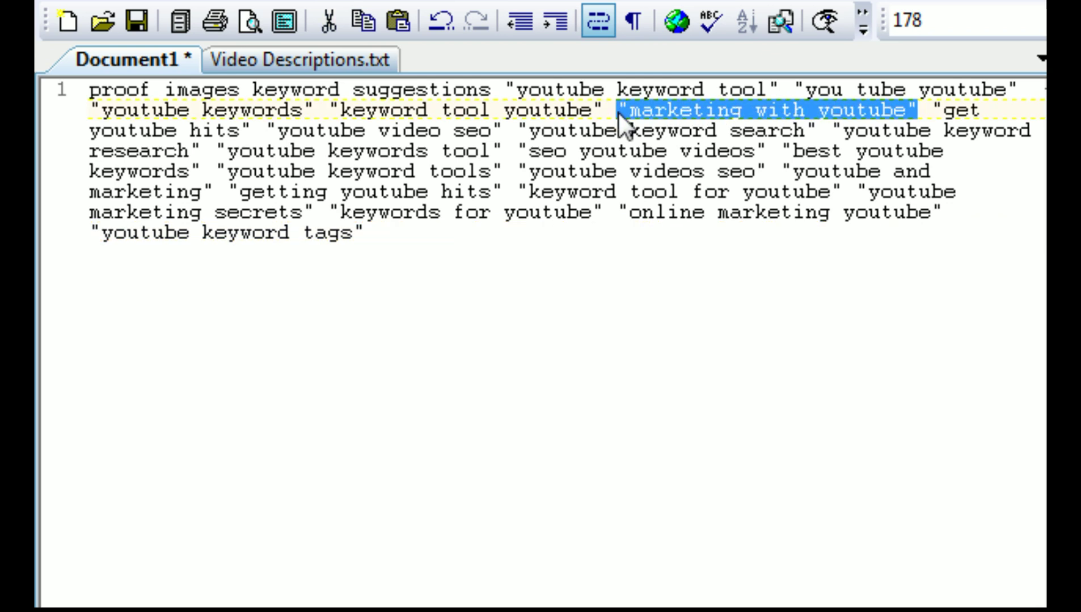
pyautogui.press('BackSpace')
pyautogui.press('BackSpace')
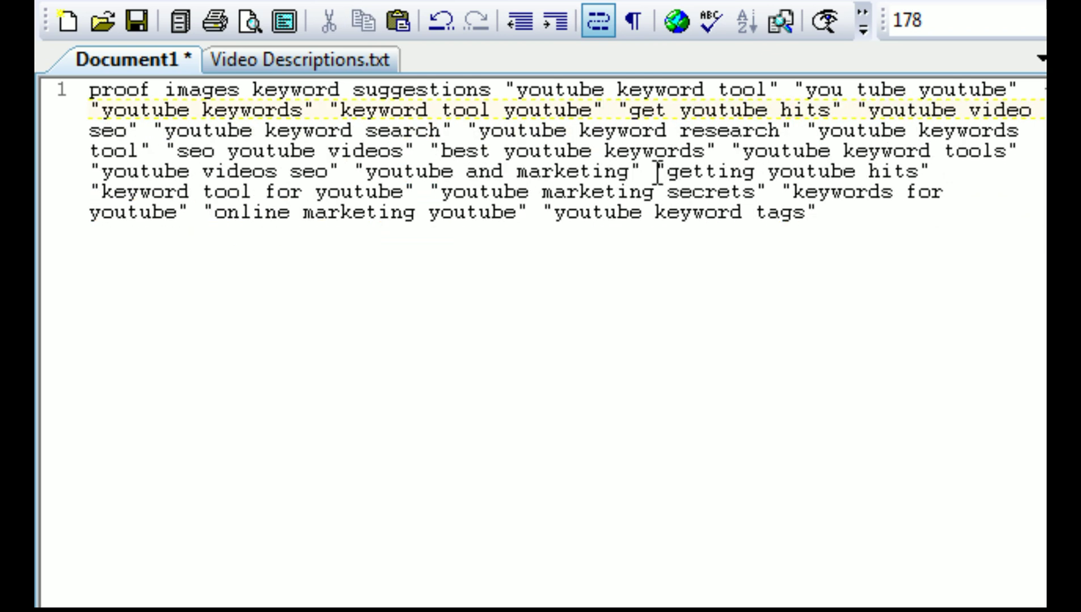
pyautogui.click(844, 214)
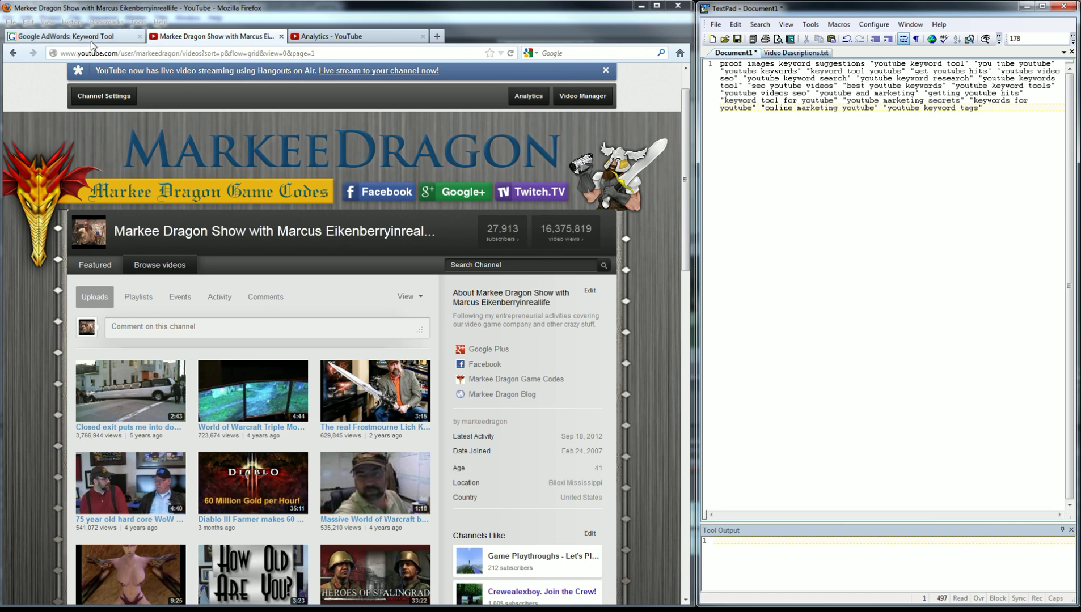
# - Switch to the Google AdWords Keyword Tool in Firefox and search for ideas on the phrase world of tanks
pyautogui.click(66, 36)
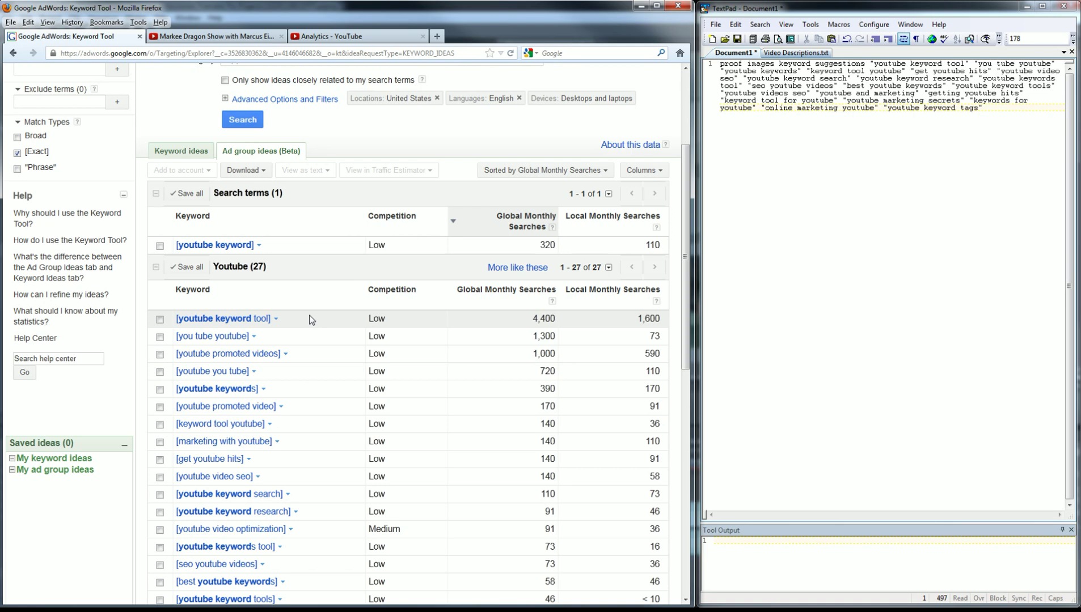
pyautogui.scroll(5, 113, 170)
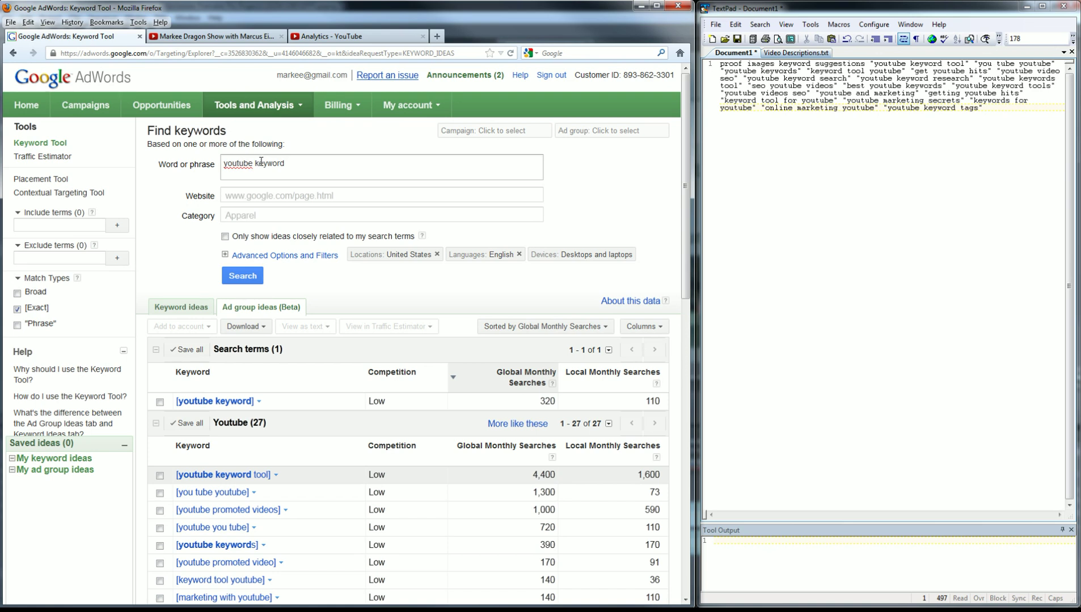
pyautogui.moveTo(297, 164); pyautogui.dragTo(195, 165)
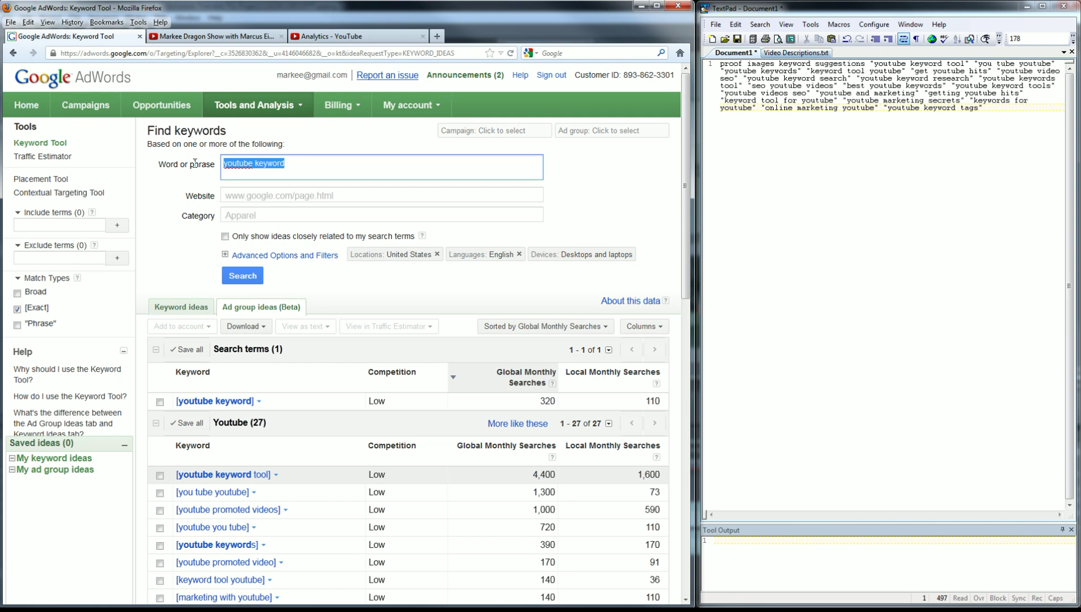
pyautogui.write('world of tanks')
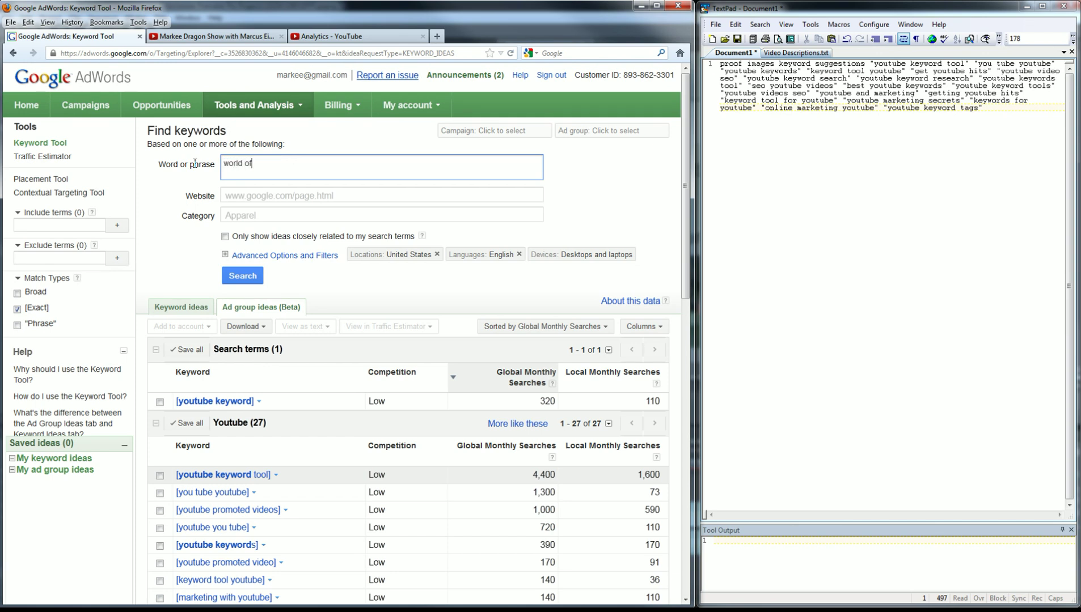
pyautogui.click(231, 277)
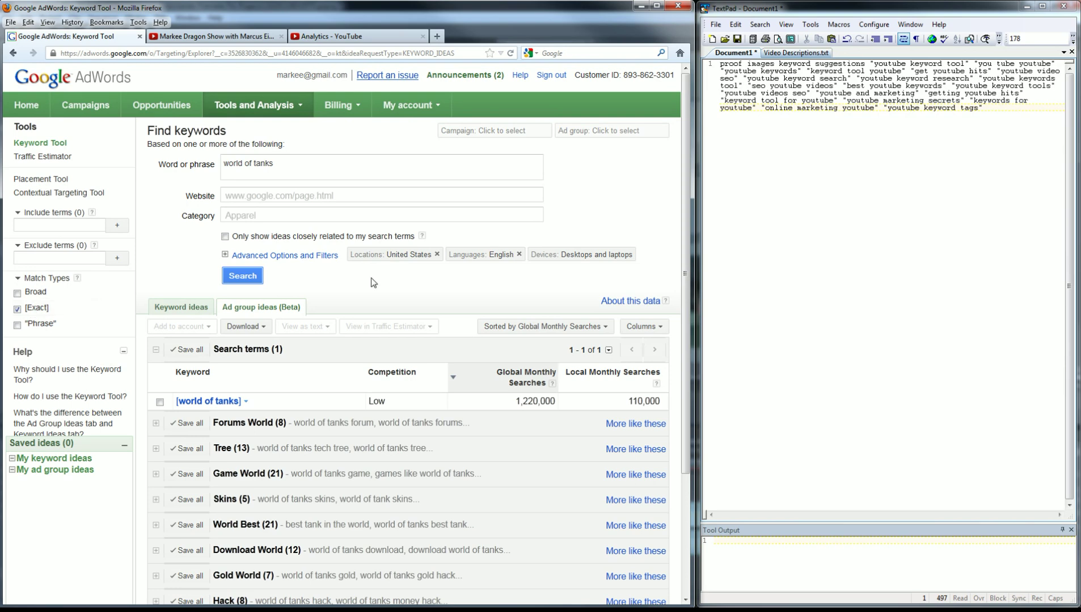
# - Expand the Tree ad group in the world of tanks results and examine its keywords and monthly searches
pyautogui.scroll(-3, 385, 287)
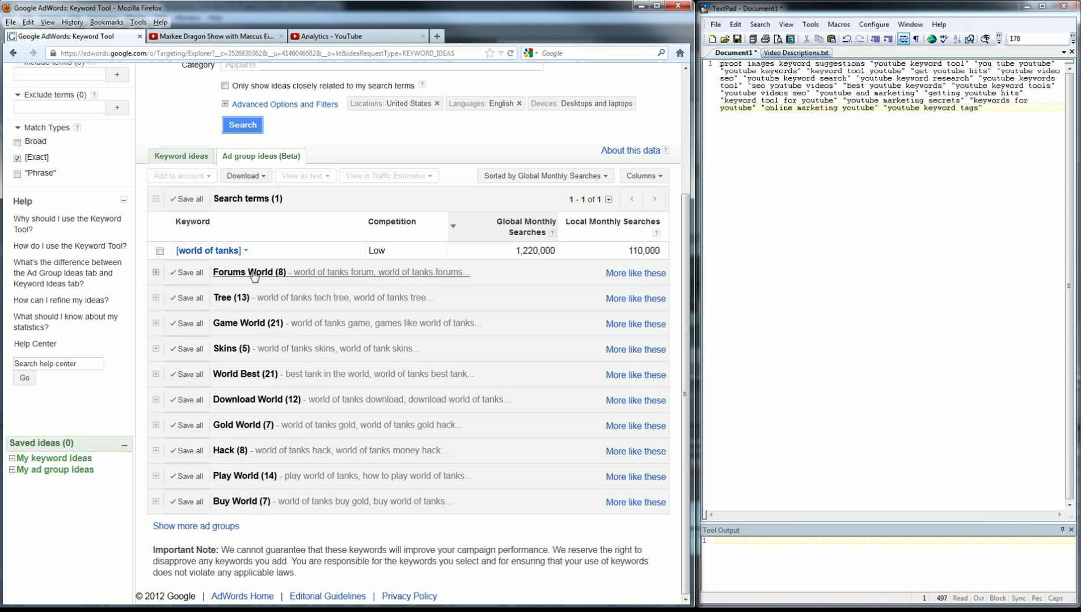
pyautogui.click(156, 298)
pyautogui.scroll(-3, 321, 289)
pyautogui.scroll(-2, 322, 289)
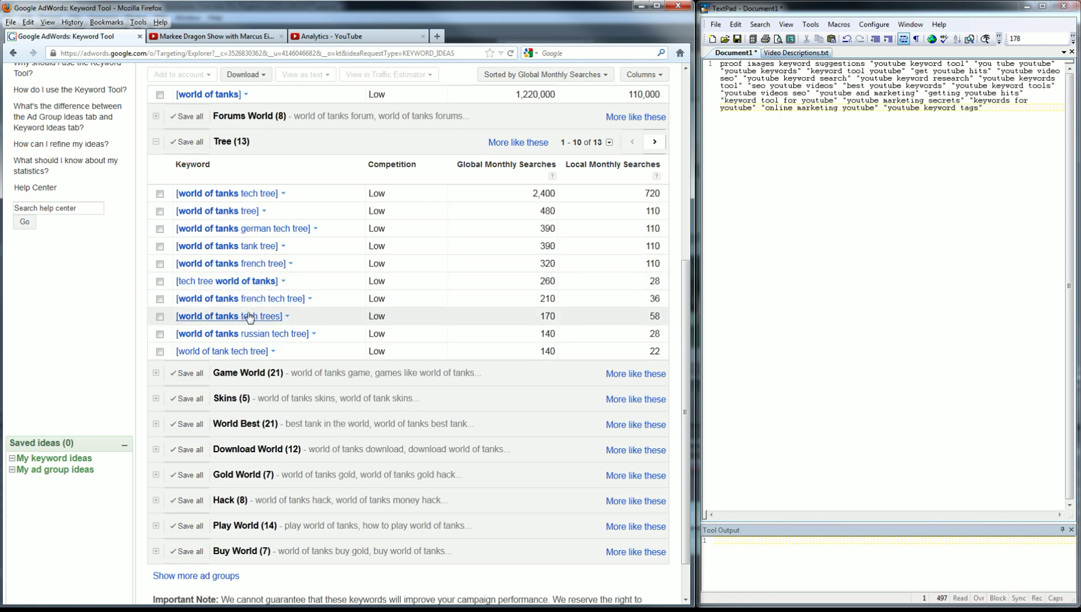
# - Return the world of tanks results to the individual keyword ideas and examine the list with its competition and monthly searches
pyautogui.scroll(7, 252, 337)
pyautogui.click(175, 235)
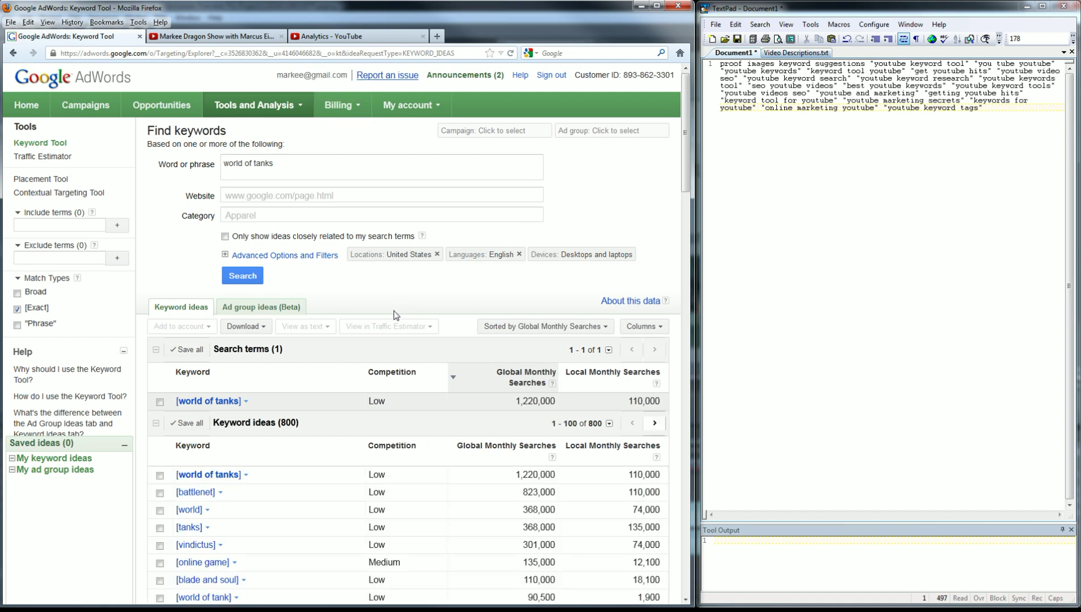
pyautogui.scroll(-2, 355, 299)
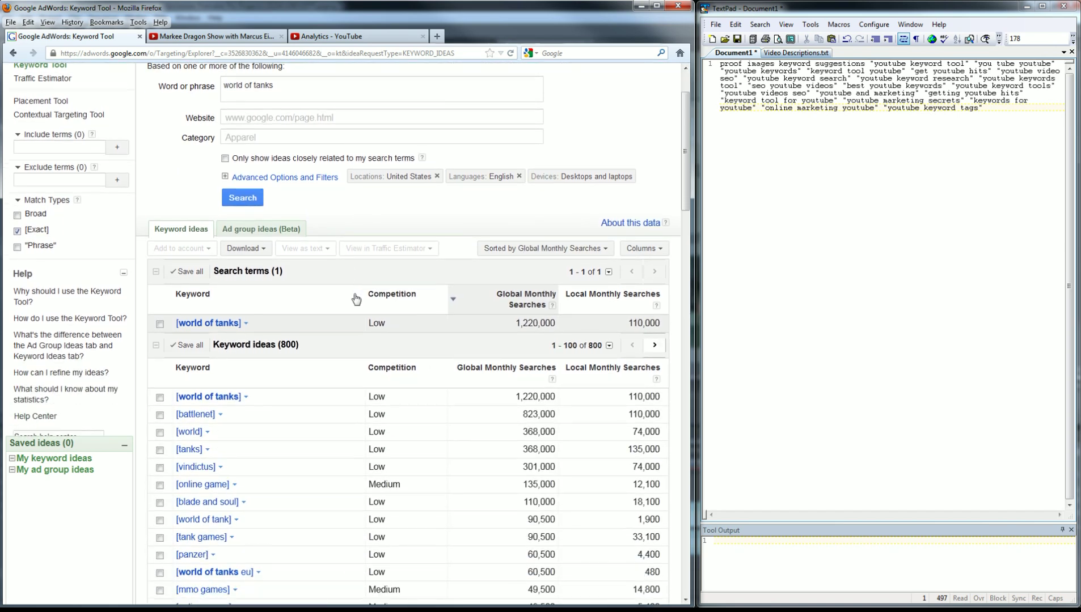
pyautogui.scroll(-2, 355, 299)
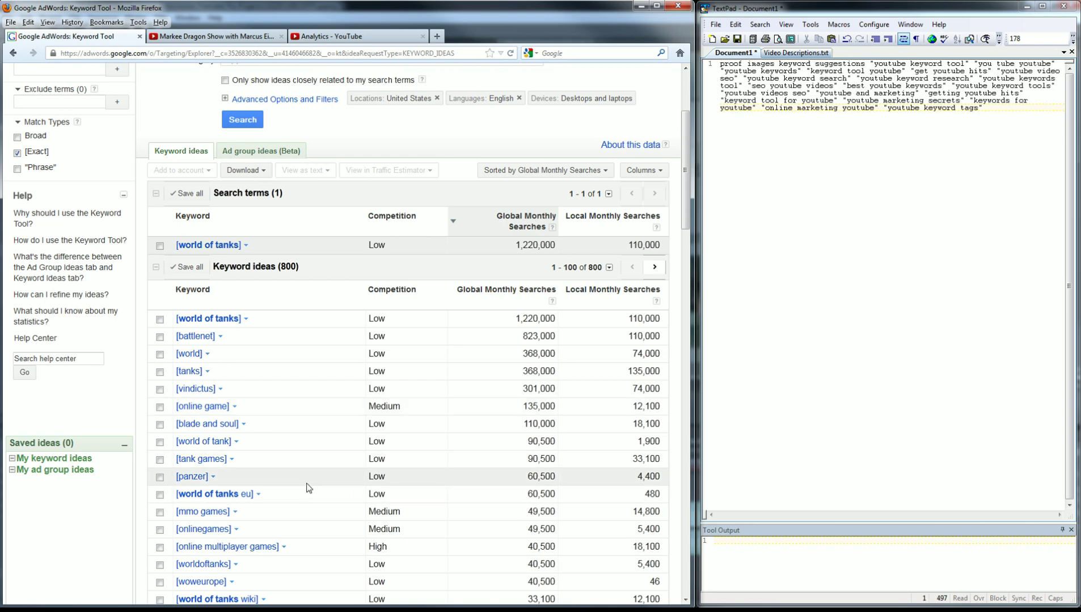
pyautogui.scroll(-7, 307, 487)
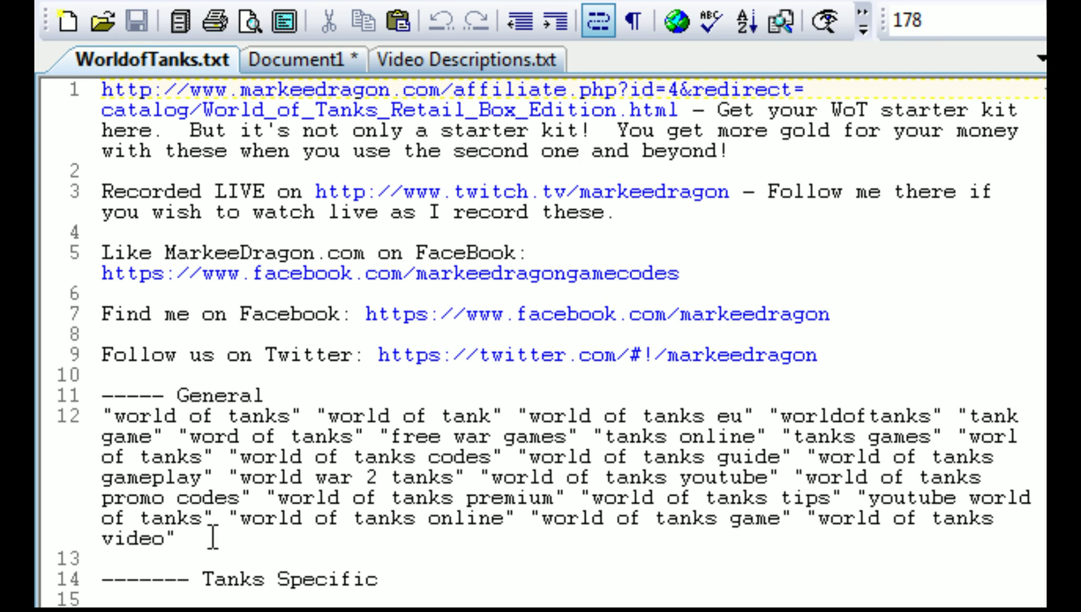
# - In TextPad, review the General, Tanks Specific and Tanks General keyword groups of WorldofTanks.txt, highlighting the whole General tag line
pyautogui.moveTo(179, 538); pyautogui.dragTo(101, 417)
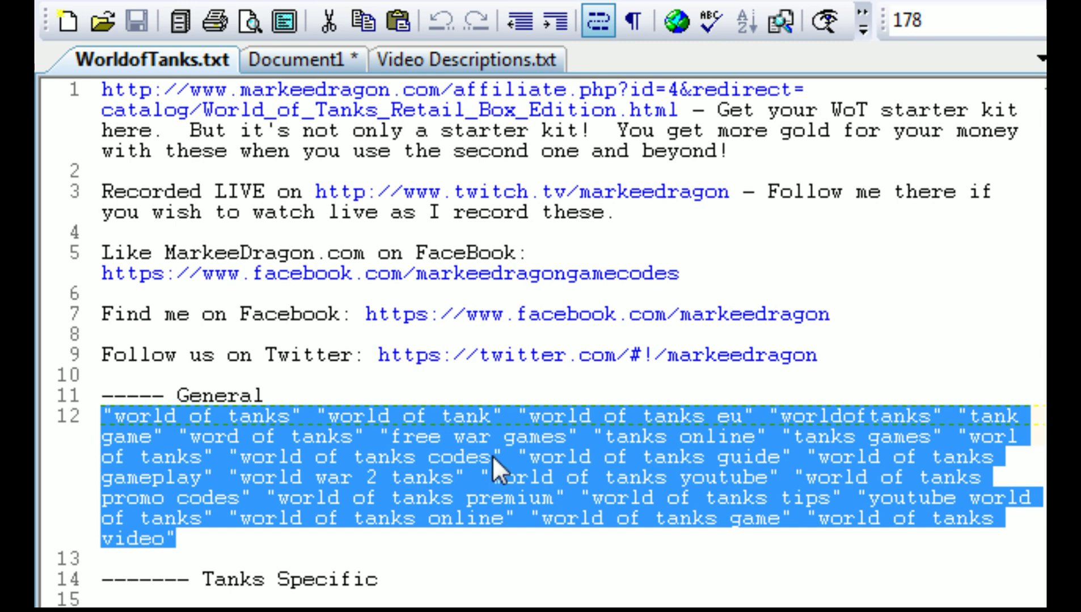
pyautogui.scroll(-2, 494, 462)
pyautogui.scroll(-4, 492, 444)
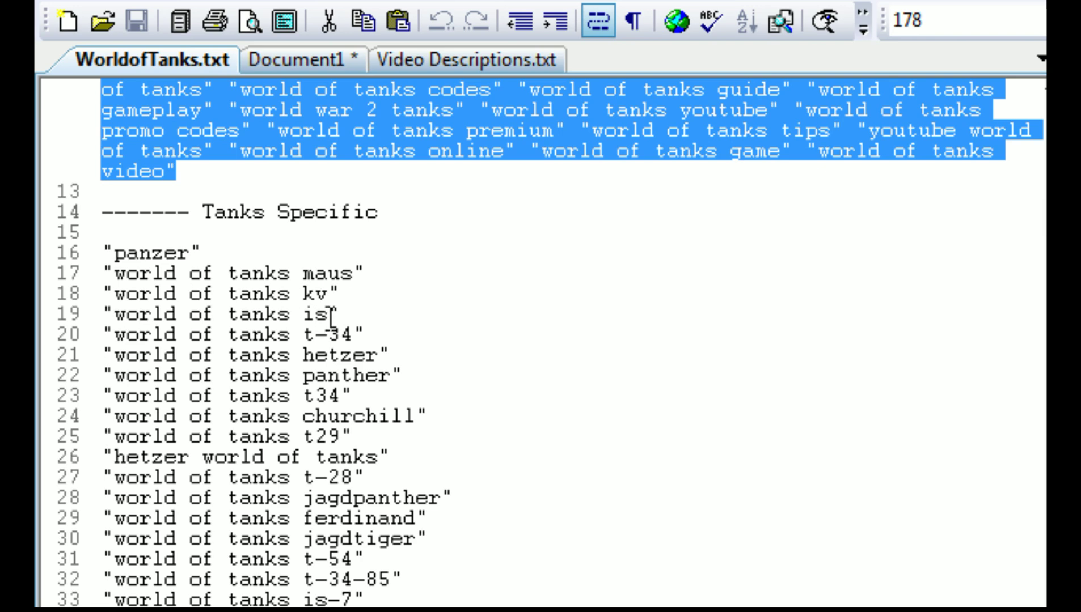
pyautogui.moveTo(365, 355); pyautogui.dragTo(229, 357)
pyautogui.scroll(-7, 427, 483)
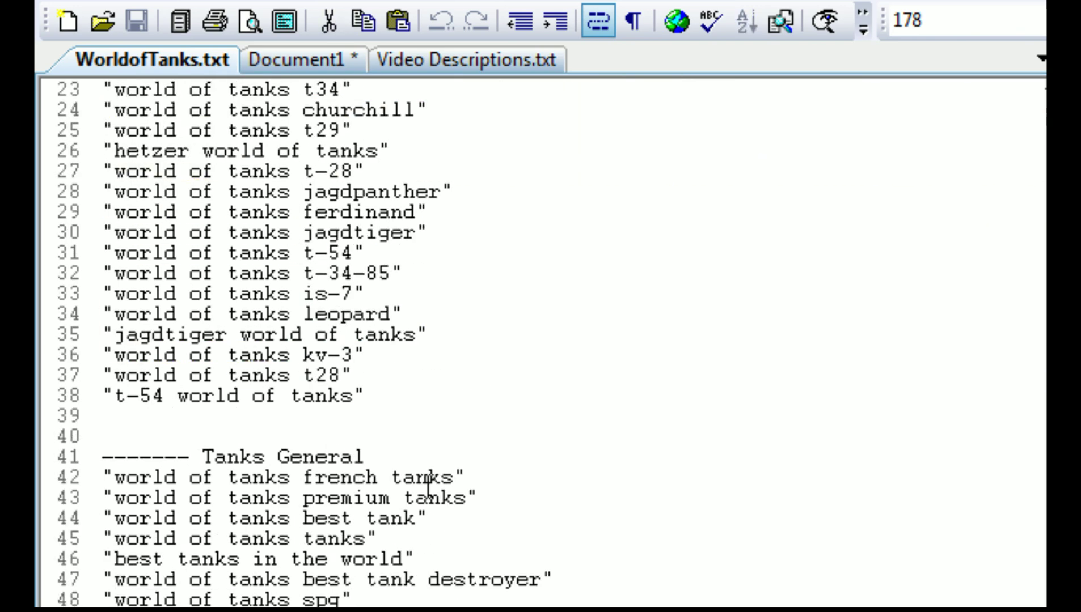
pyautogui.scroll(-1, 429, 484)
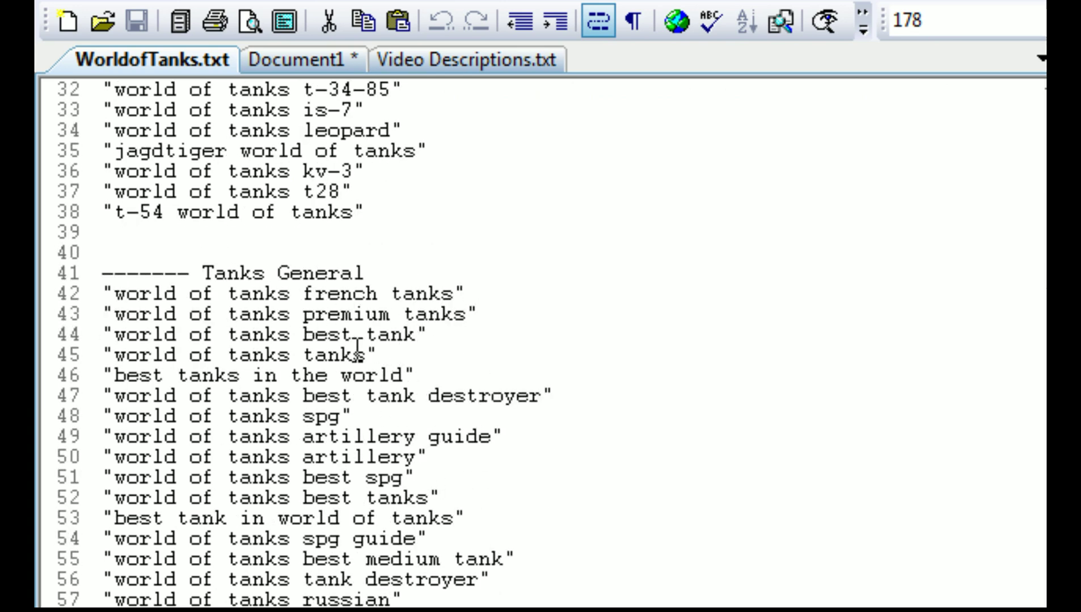
pyautogui.scroll(-8, 499, 349)
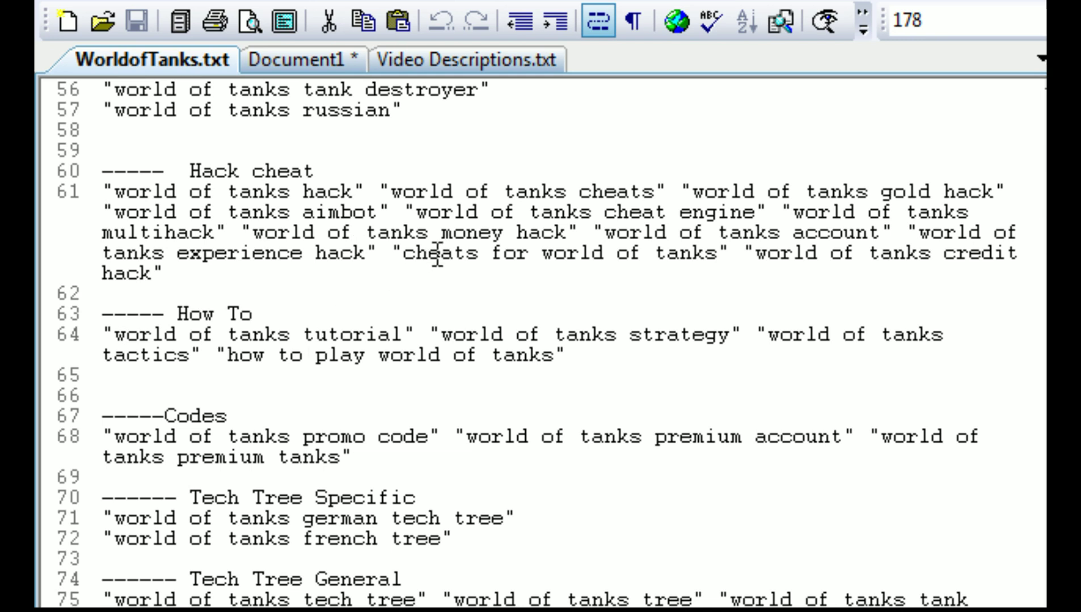
# - Highlight "world of tanks money hack" in the Hack cheat group and review the remaining topic groups, from How To through Experience
pyautogui.moveTo(240, 232); pyautogui.dragTo(578, 233)
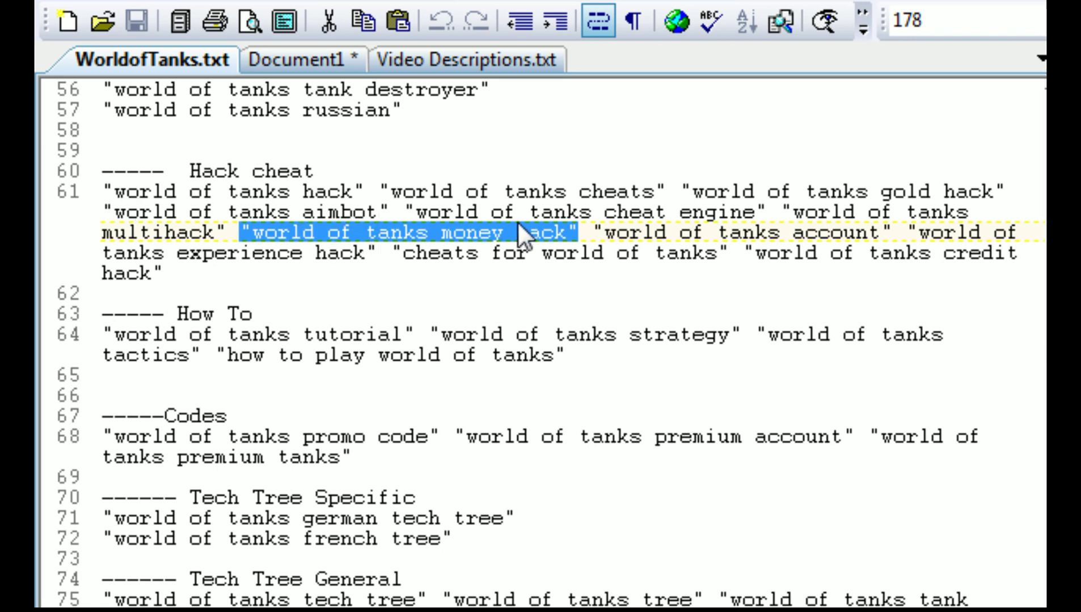
pyautogui.scroll(-13, 458, 507)
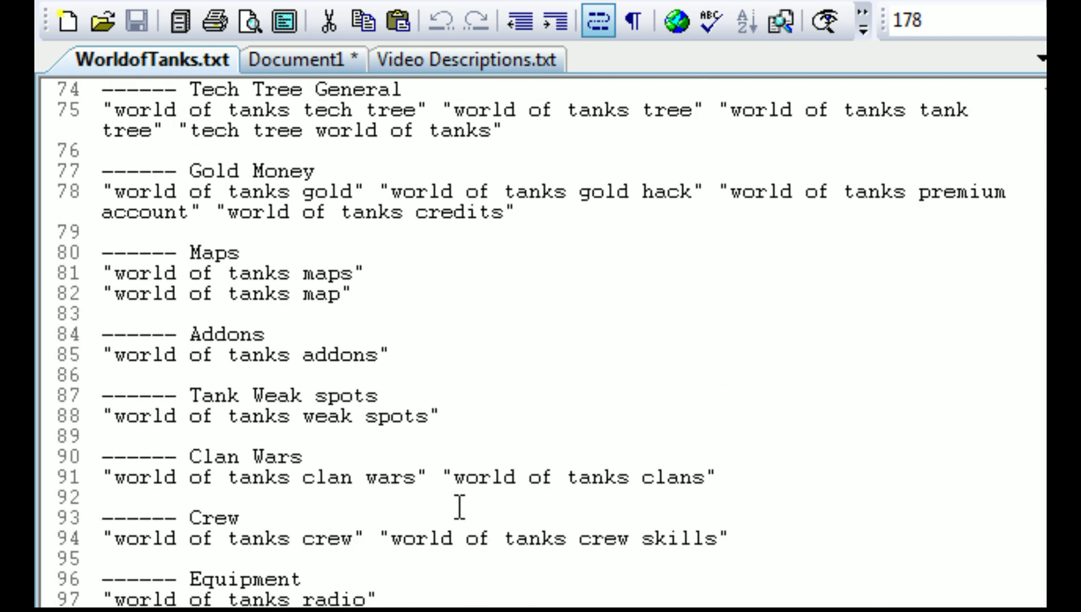
pyautogui.scroll(-1, 479, 397)
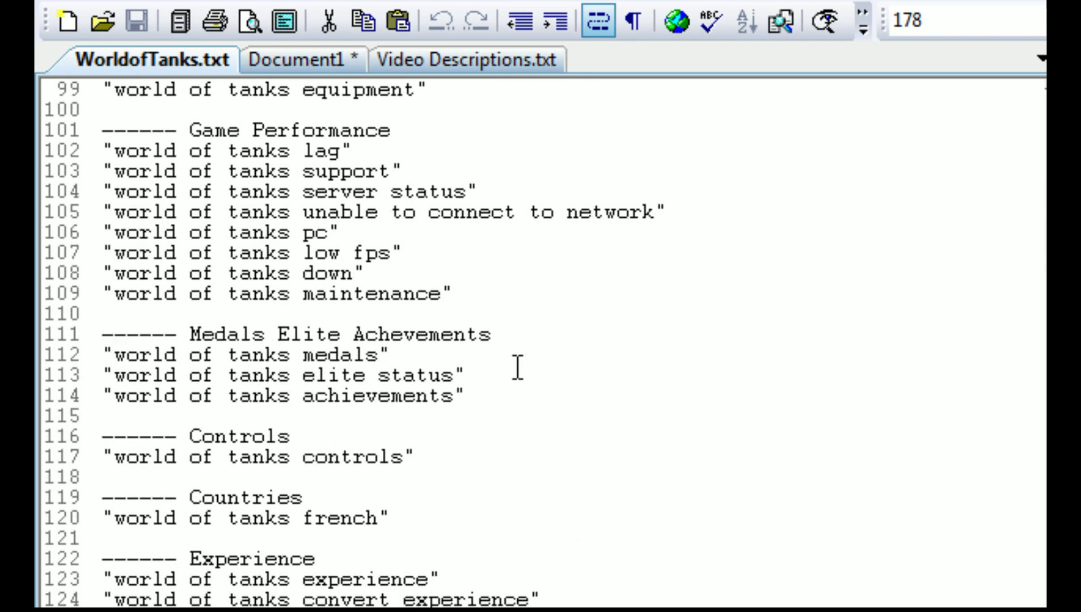
pyautogui.scroll(-3, 517, 368)
pyautogui.scroll(-10, 517, 369)
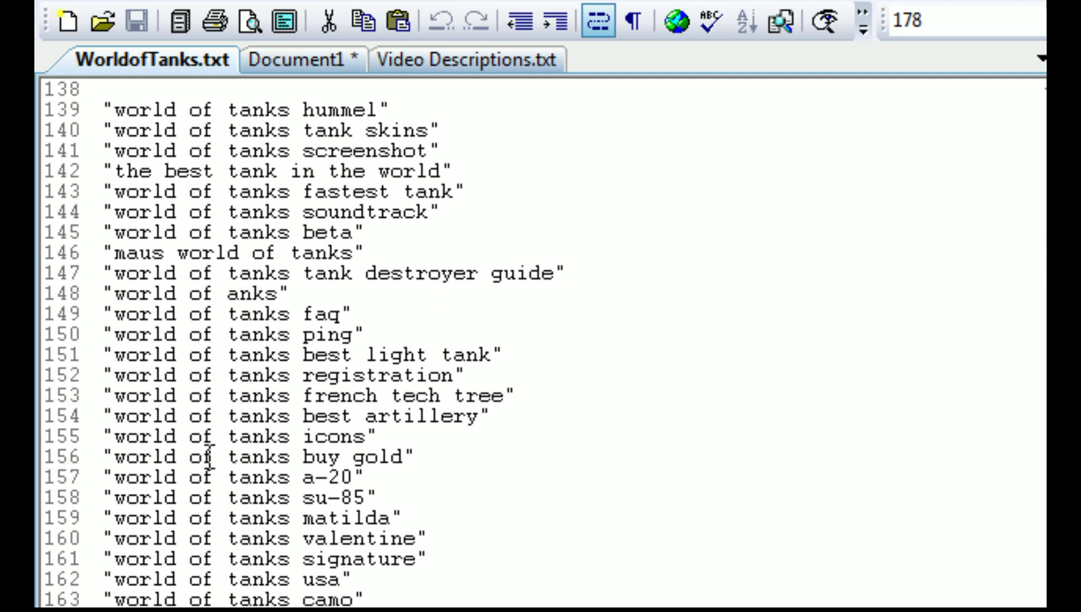
# - Review the ungrouped keywords further down WorldofTanks.txt and highlight the misspelled entries "world f tanks" and "world of tankes"
pyautogui.scroll(-7, 207, 433)
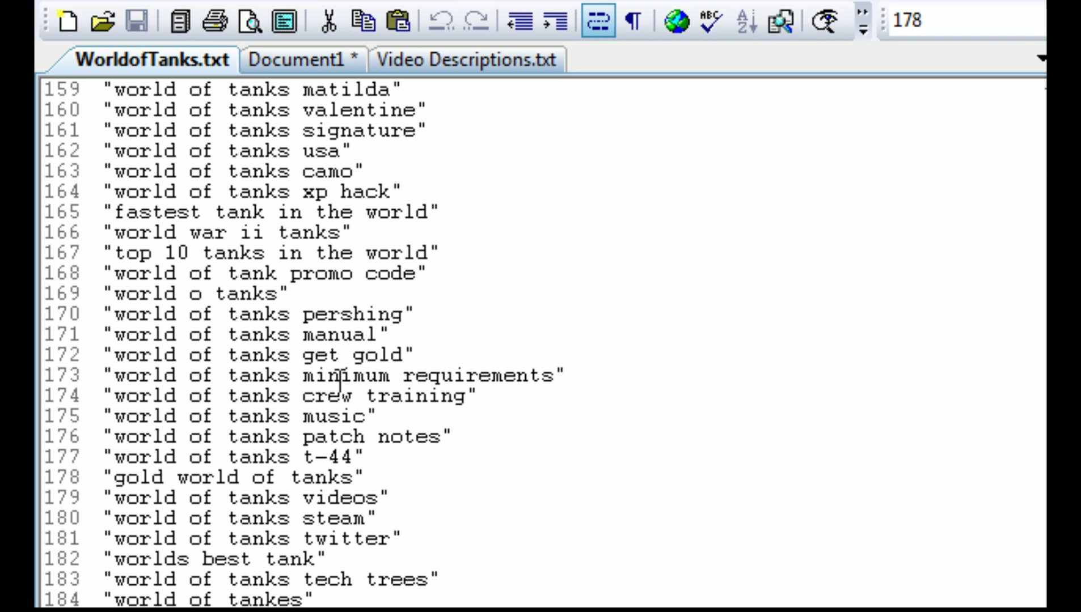
pyautogui.scroll(-2, 343, 380)
pyautogui.scroll(-5, 335, 403)
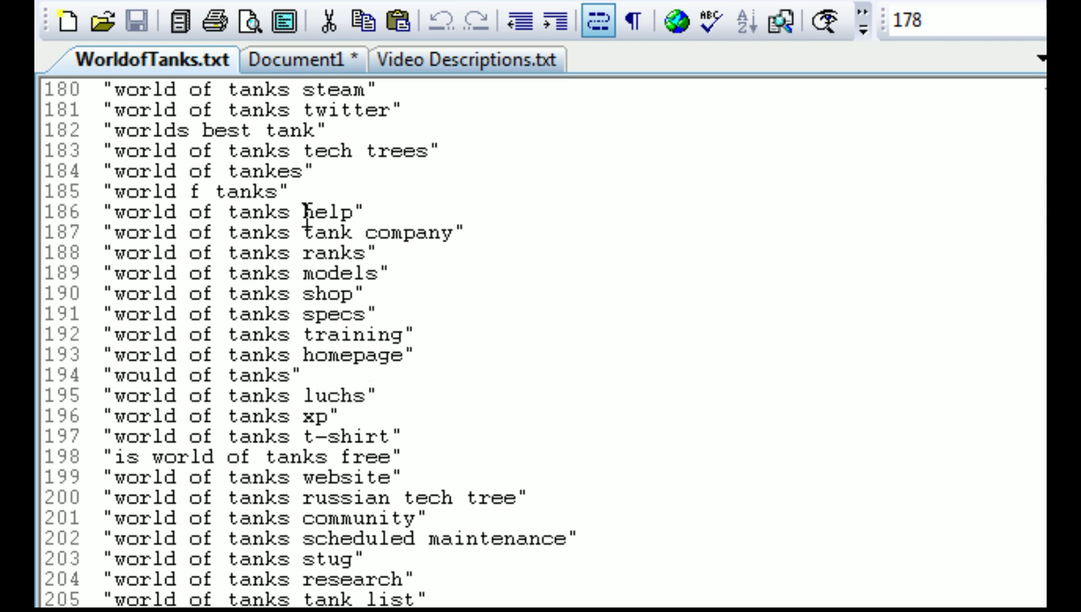
pyautogui.moveTo(304, 192); pyautogui.dragTo(102, 192)
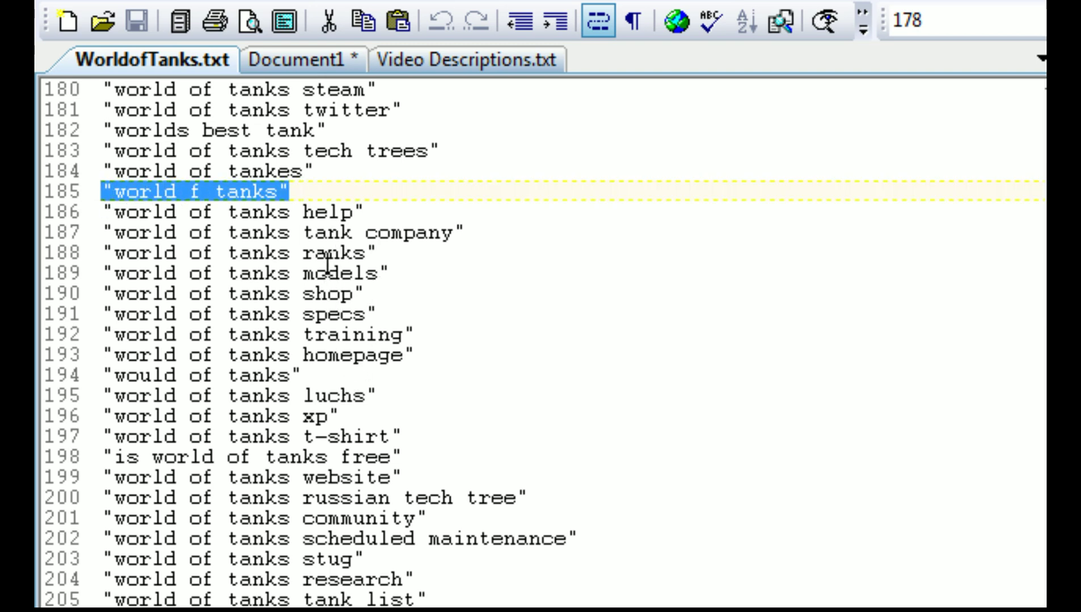
pyautogui.click(306, 171)
pyautogui.moveTo(313, 171); pyautogui.dragTo(101, 170)
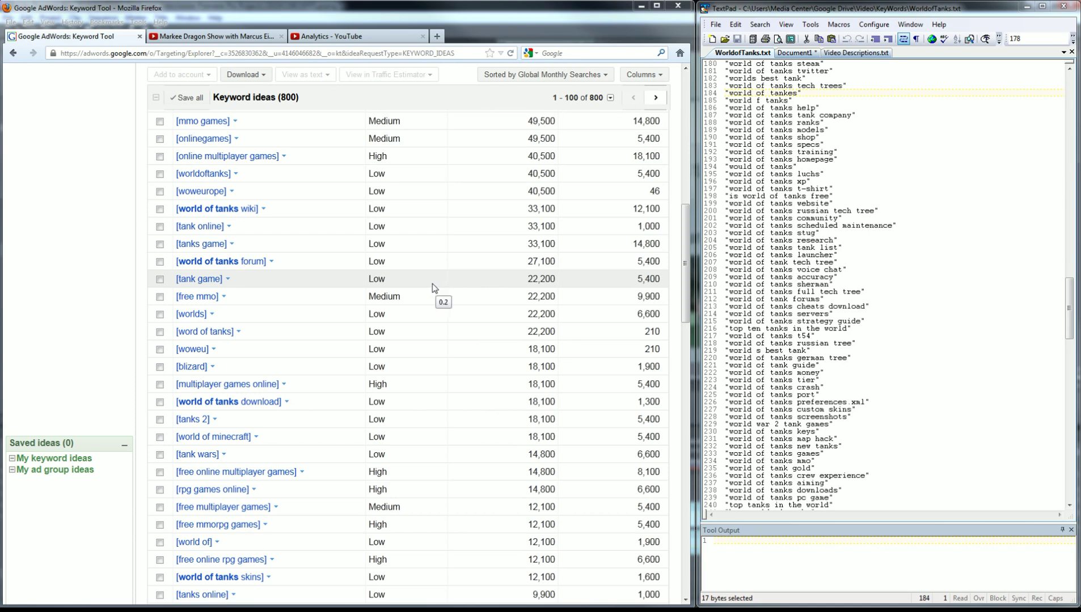
# - Switch to the YouTube Analytics page in Firefox to view the channel's traffic sources
pyautogui.click(340, 39)
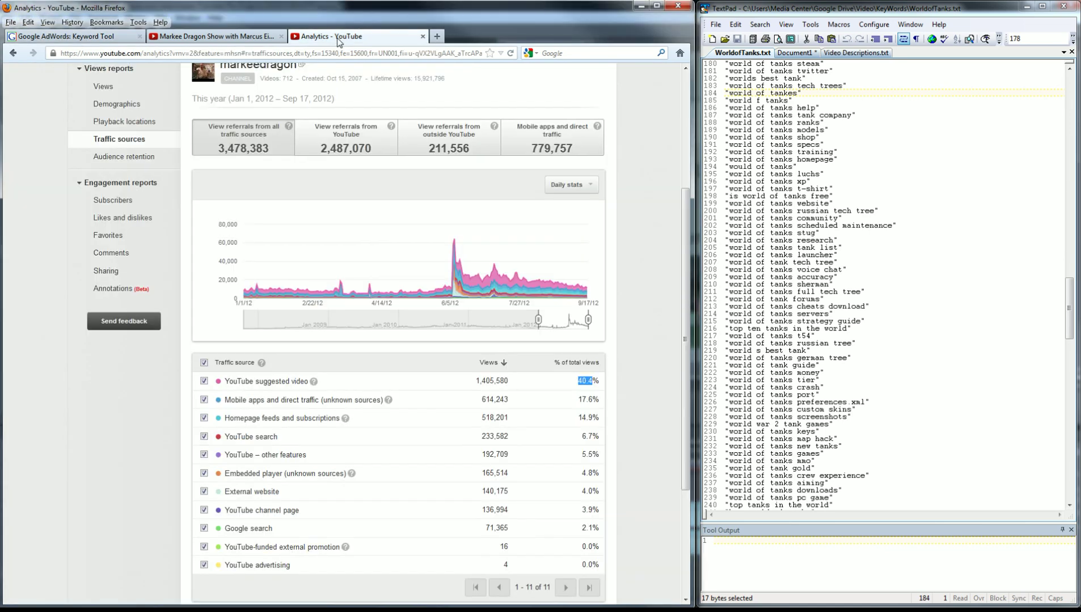